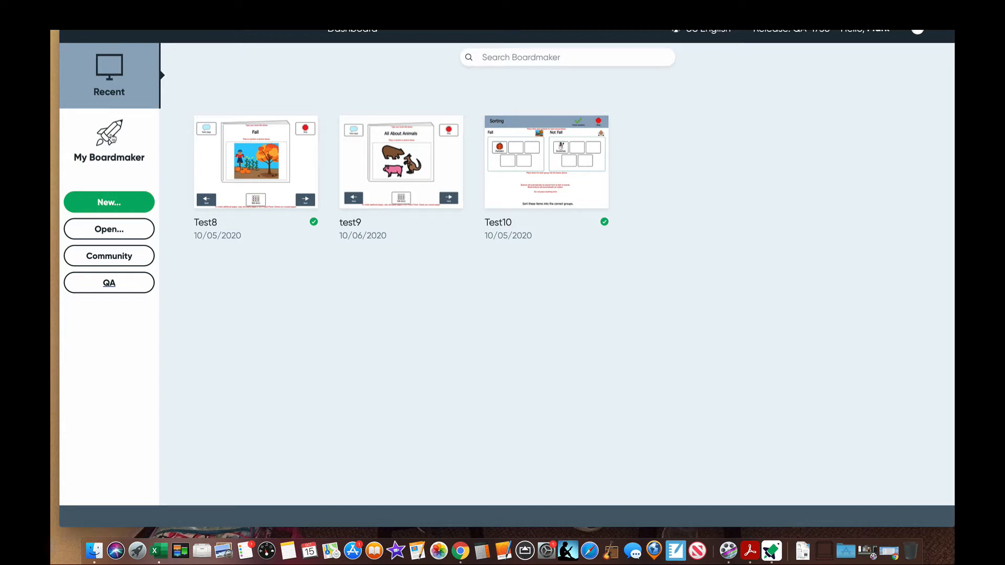
Open the My Curriculum folder in My Boardmaker and start adding curriculum to it
{"action": "left_click", "coordinate": [111, 137]}
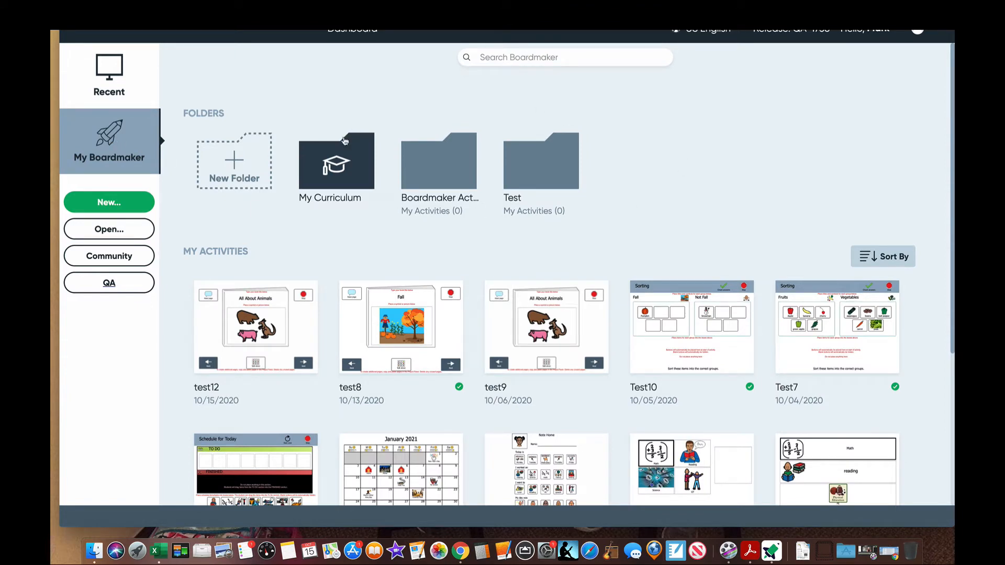
{"action": "scroll", "coordinate": [456, 442], "scroll_direction": "down", "scroll_amount": 3}
{"action": "scroll", "coordinate": [457, 442], "scroll_direction": "up", "scroll_amount": 3}
{"action": "left_click", "coordinate": [347, 180]}
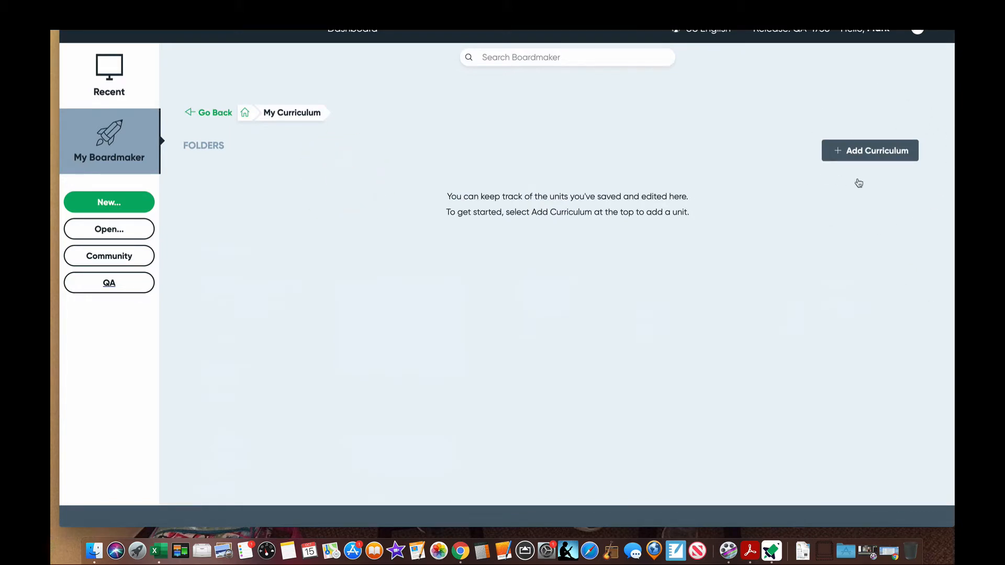
{"action": "left_click", "coordinate": [889, 153]}
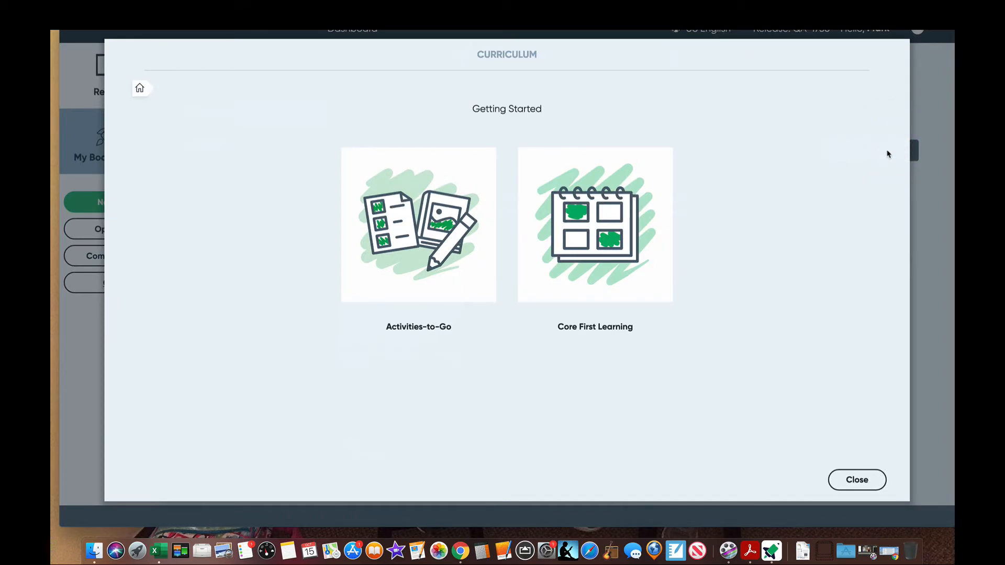
Browse the Activities-to-Go curriculum to Level B of the Bones unit in the Human Body theme
{"action": "left_click", "coordinate": [426, 218]}
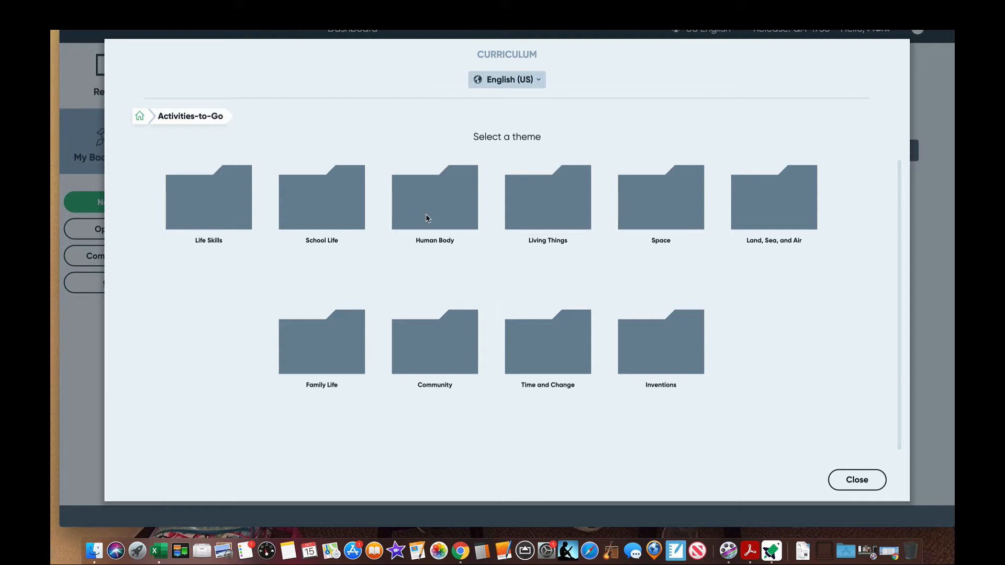
{"action": "left_click", "coordinate": [438, 198]}
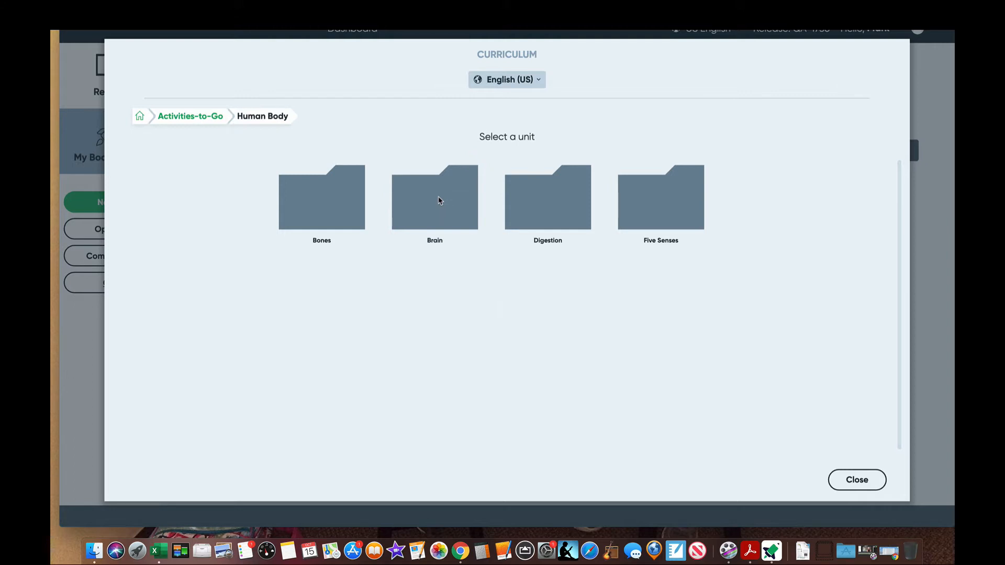
{"action": "left_click", "coordinate": [350, 187]}
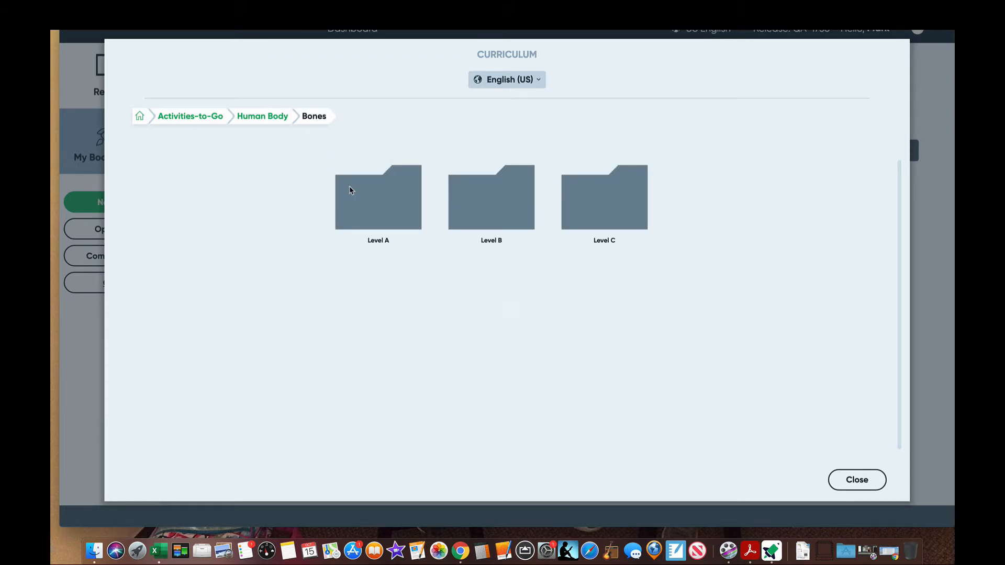
{"action": "left_click", "coordinate": [513, 206]}
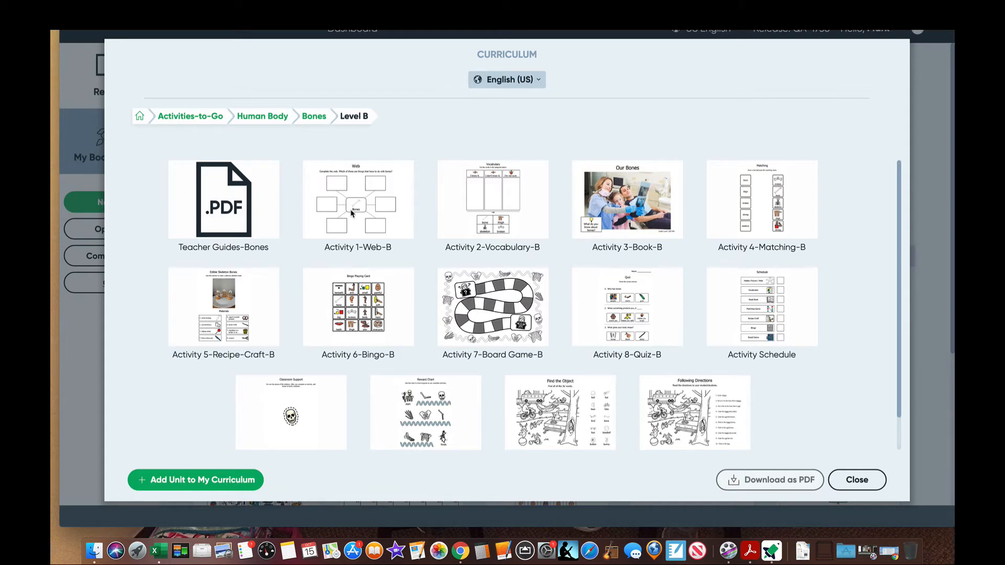
Add the Level B unit to My Curriculum under the name Bones and close the curriculum library
{"action": "left_click", "coordinate": [233, 480]}
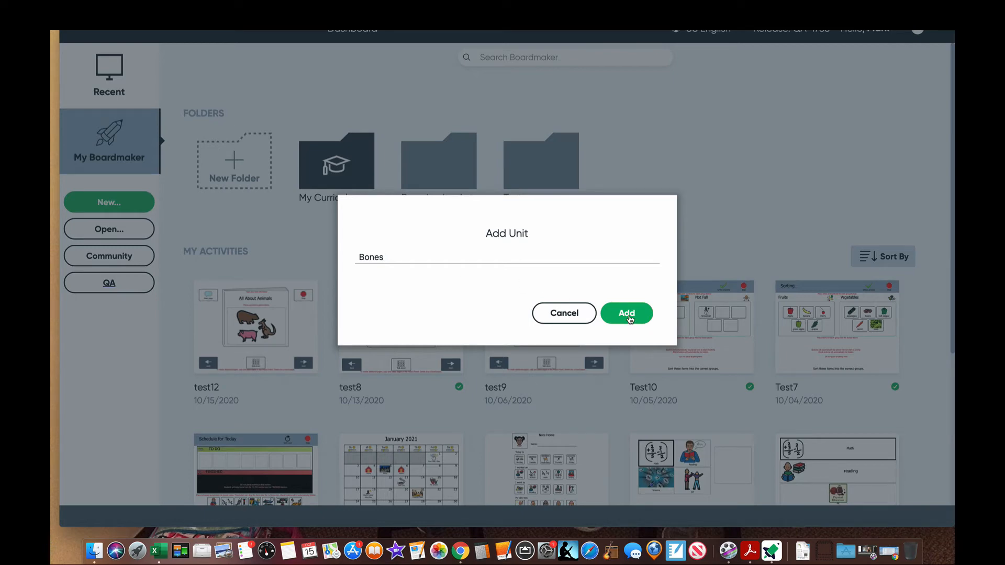
{"action": "left_click", "coordinate": [627, 314]}
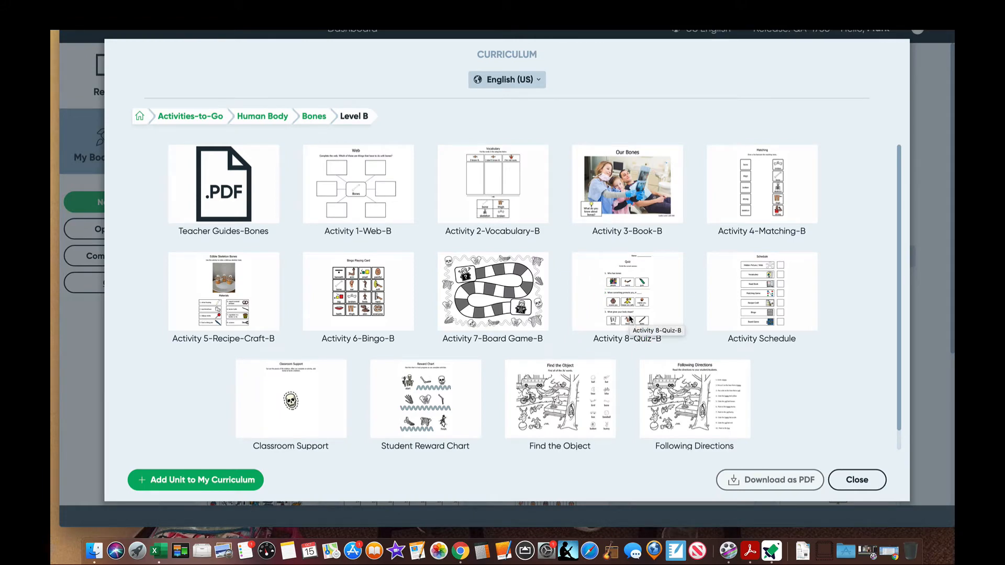
{"action": "left_click", "coordinate": [843, 479]}
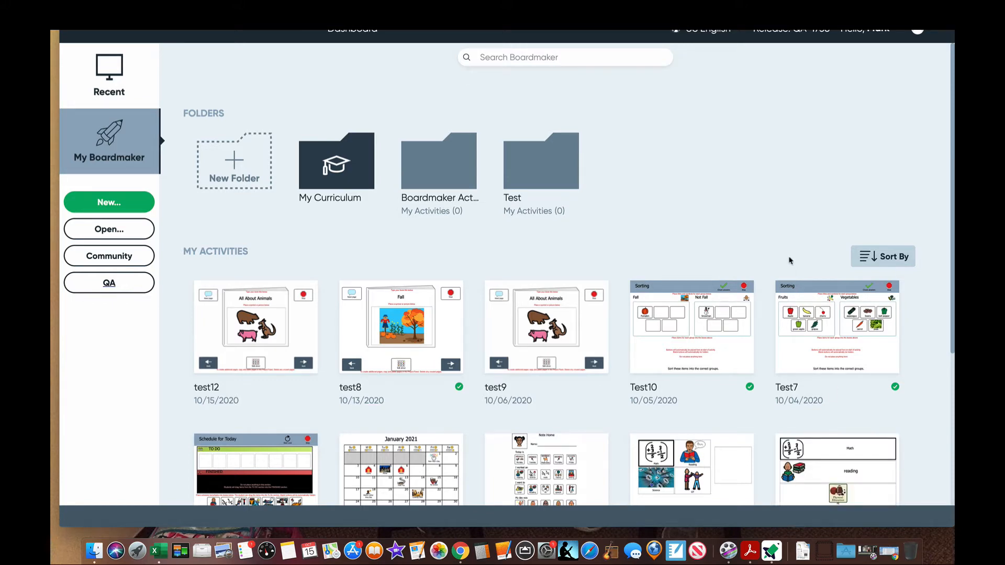
Look through the activities saved in My Curriculum under Human Body, Bones, Level B
{"action": "left_click", "coordinate": [338, 156]}
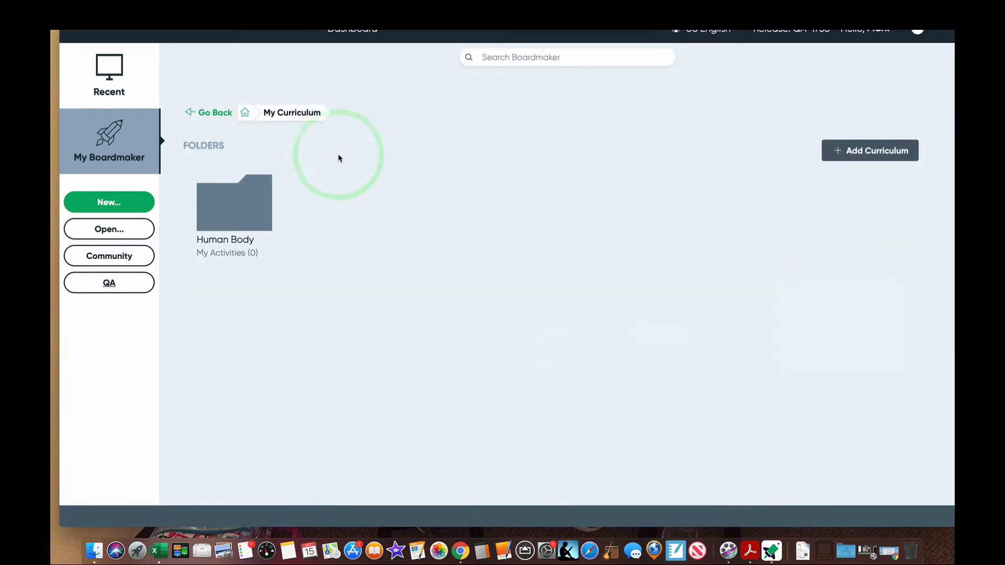
{"action": "left_click", "coordinate": [269, 201]}
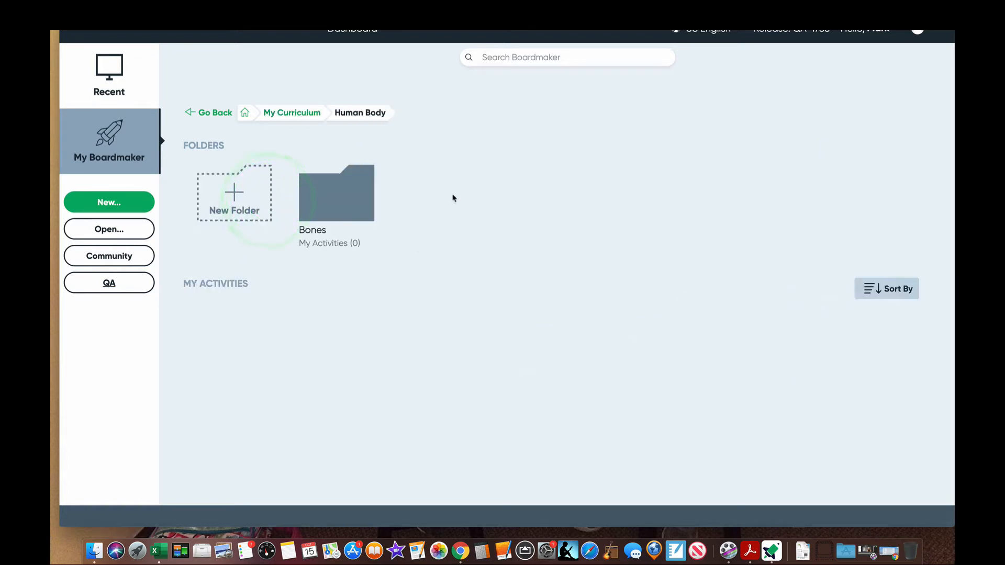
{"action": "left_click", "coordinate": [336, 212]}
{"action": "left_click", "coordinate": [336, 212]}
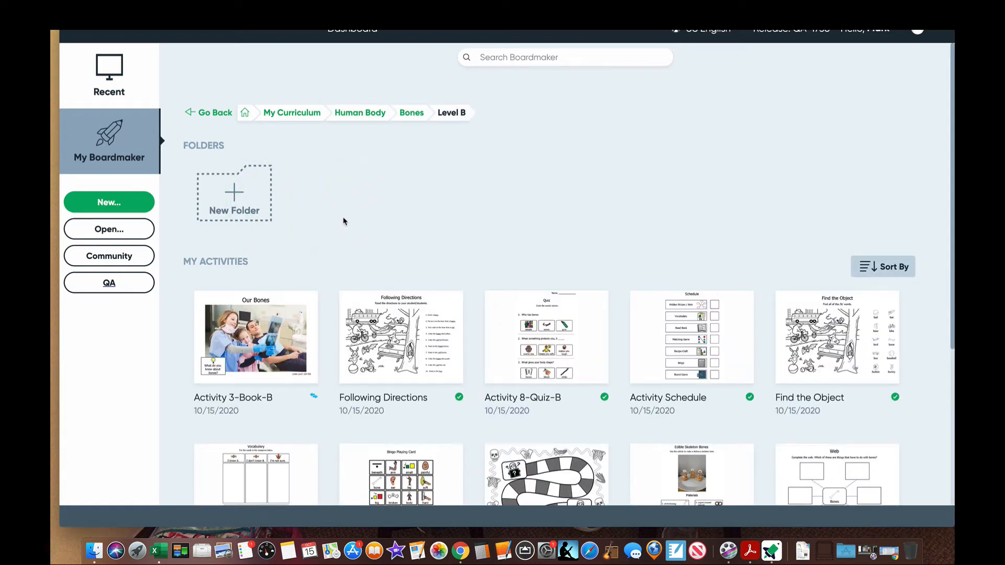
{"action": "scroll", "coordinate": [344, 221], "scroll_direction": "down", "scroll_amount": 5}
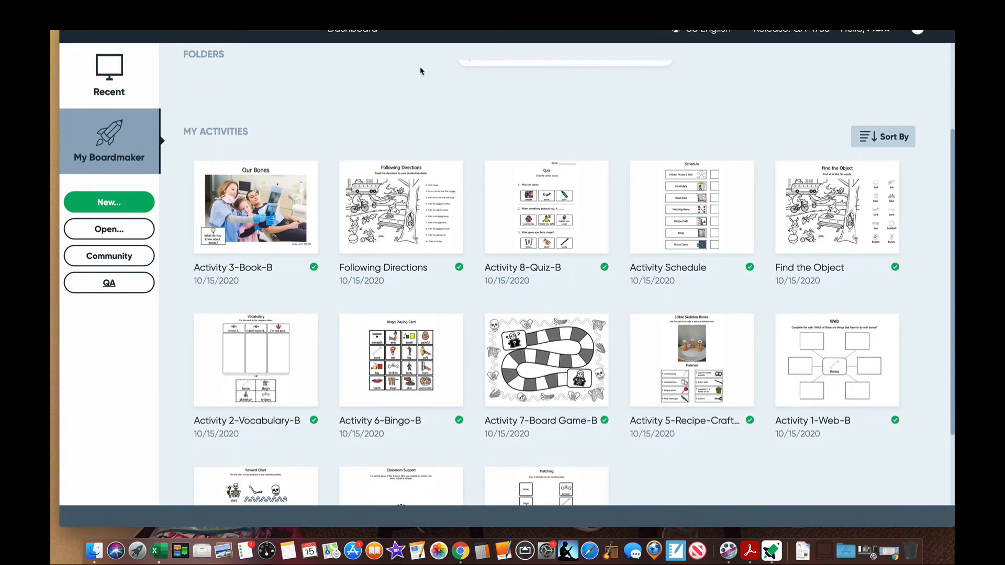
{"action": "scroll", "coordinate": [416, 89], "scroll_direction": "up", "scroll_amount": 5}
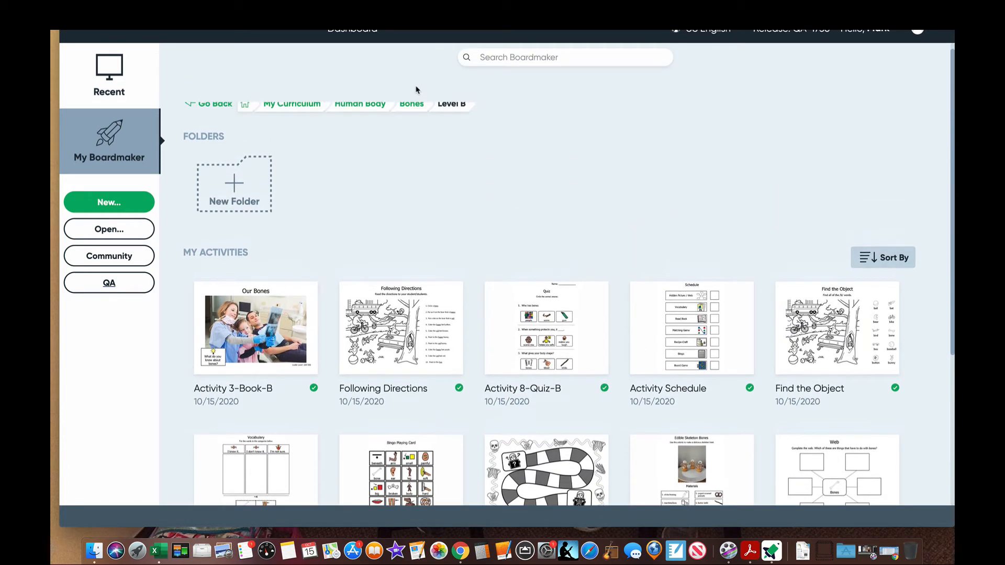
{"action": "scroll", "coordinate": [420, 169], "scroll_direction": "up", "scroll_amount": 1}
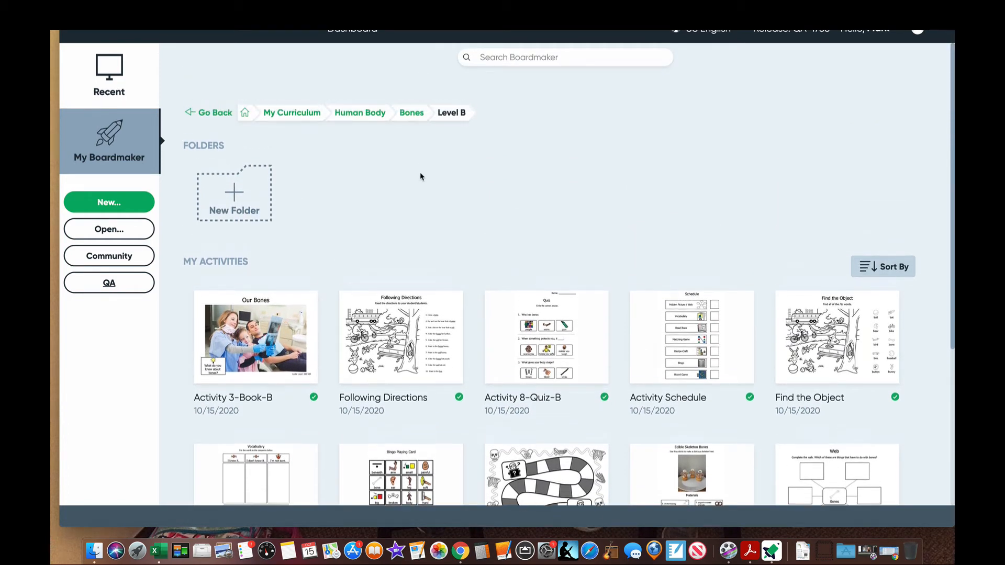
Starting from My Boardmaker, go to the Bones Level B folder in My Curriculum and open Activity 2-Vocabulary-B for editing
{"action": "left_click", "coordinate": [145, 151]}
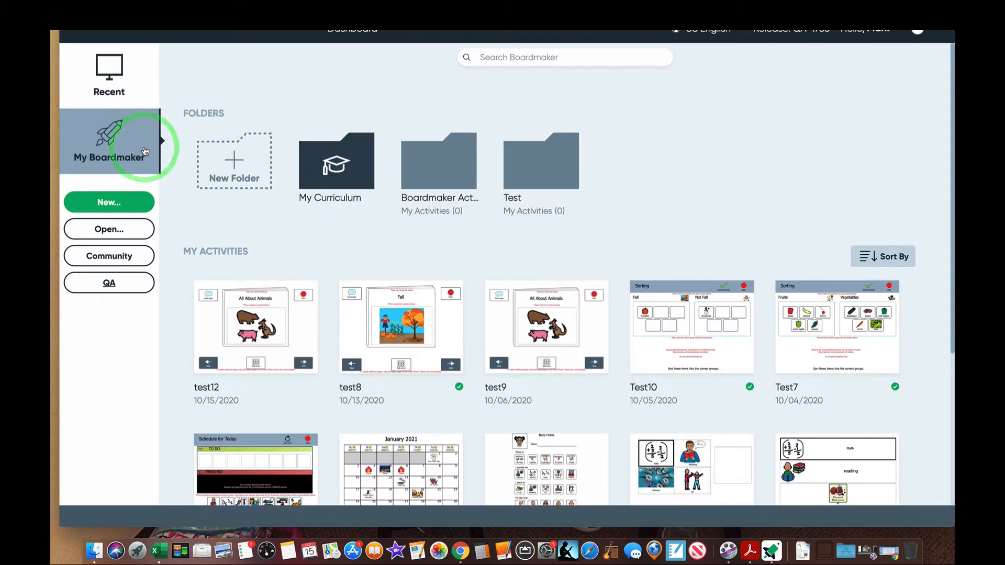
{"action": "left_click", "coordinate": [333, 180]}
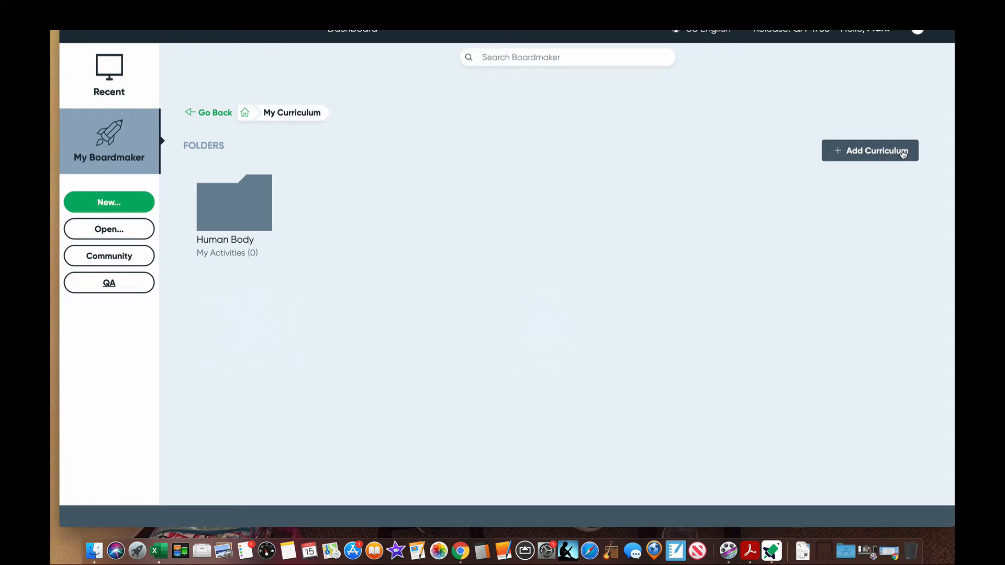
{"action": "left_click", "coordinate": [244, 208]}
{"action": "left_click", "coordinate": [336, 209]}
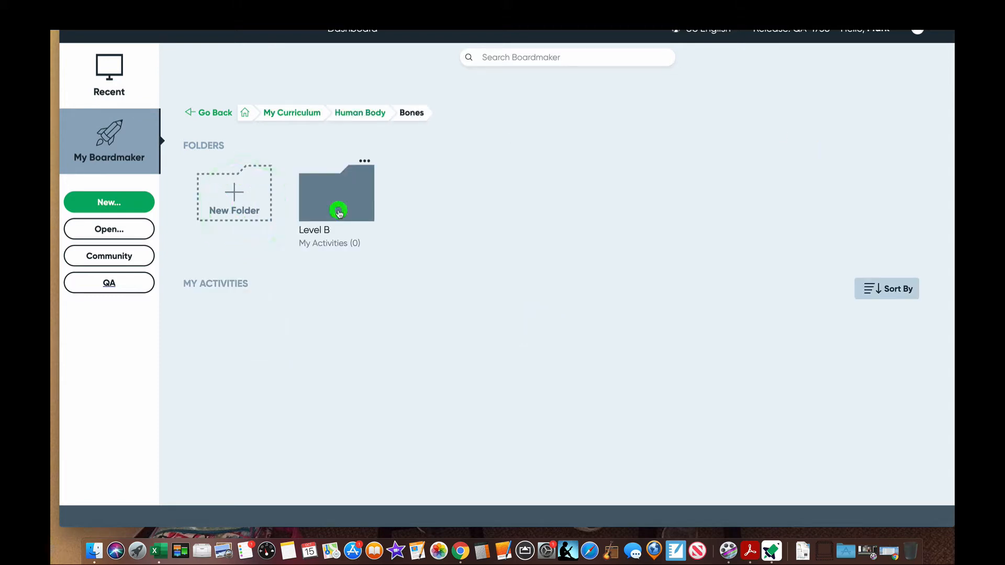
{"action": "left_click", "coordinate": [352, 209]}
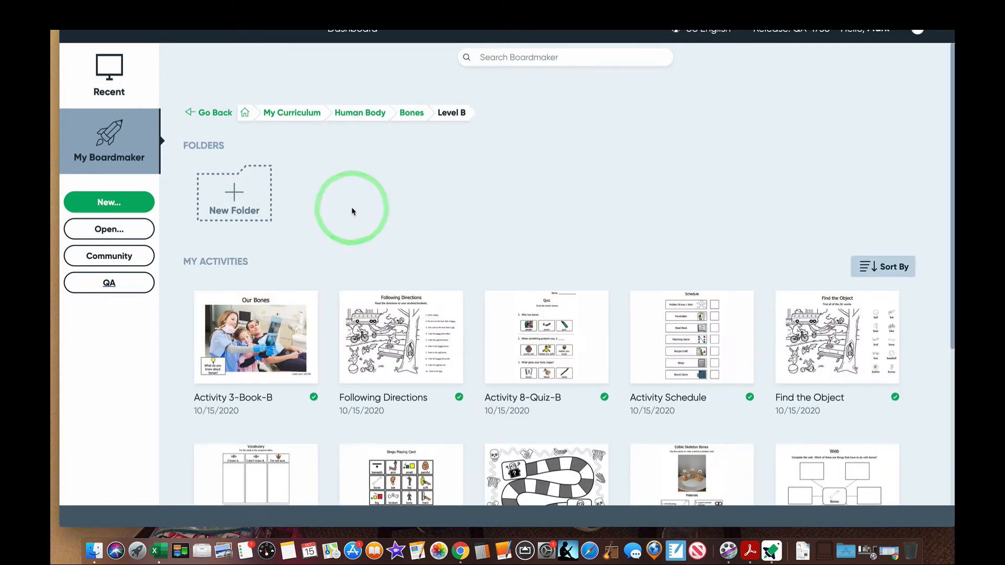
{"action": "scroll", "coordinate": [351, 211], "scroll_direction": "down", "scroll_amount": 5}
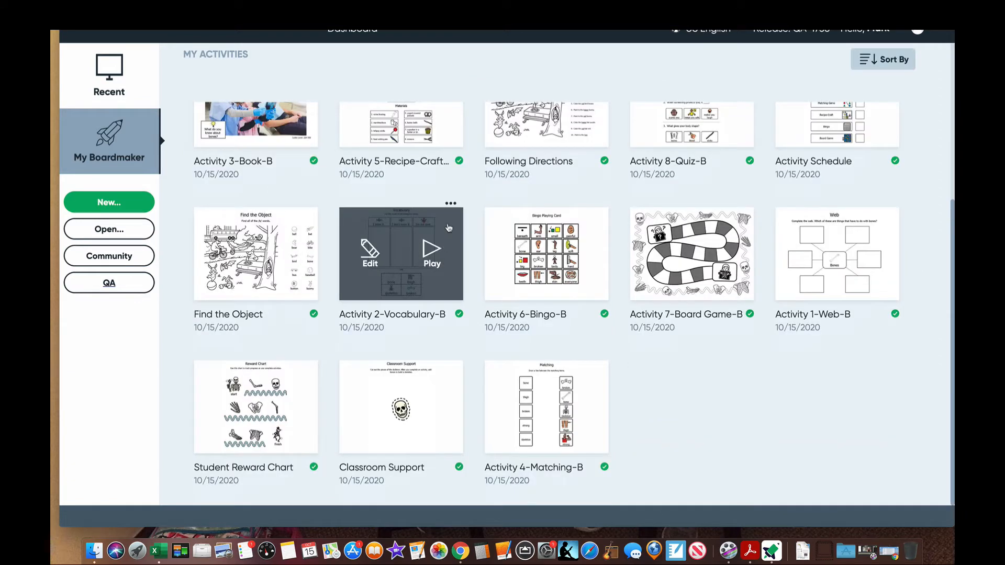
{"action": "scroll", "coordinate": [435, 161], "scroll_direction": "up", "scroll_amount": 2}
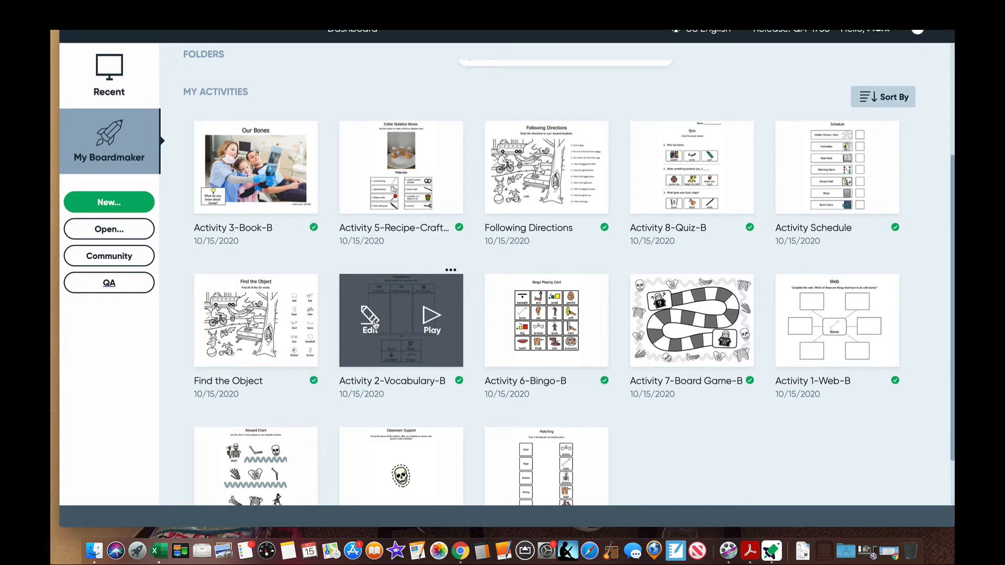
{"action": "left_click", "coordinate": [375, 325]}
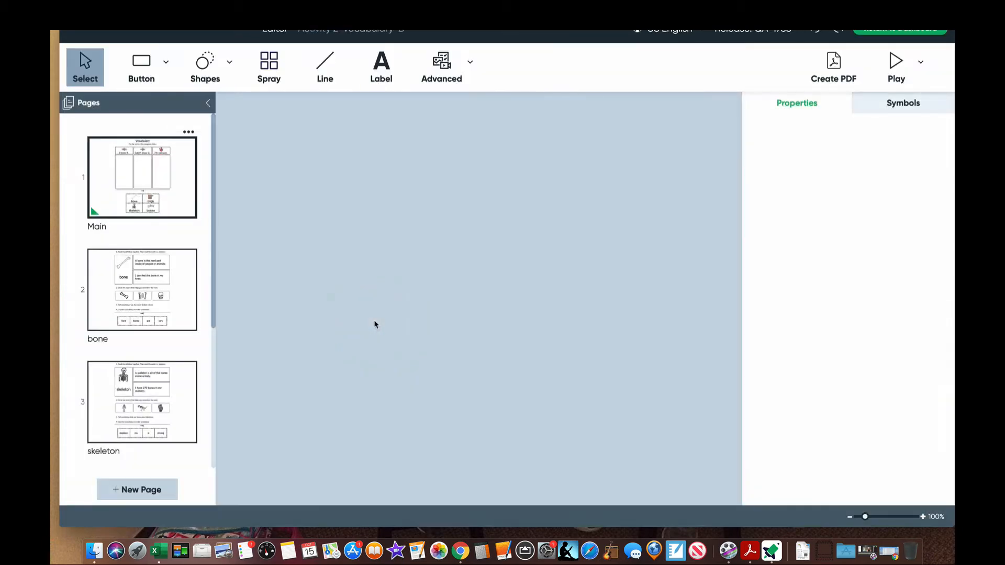
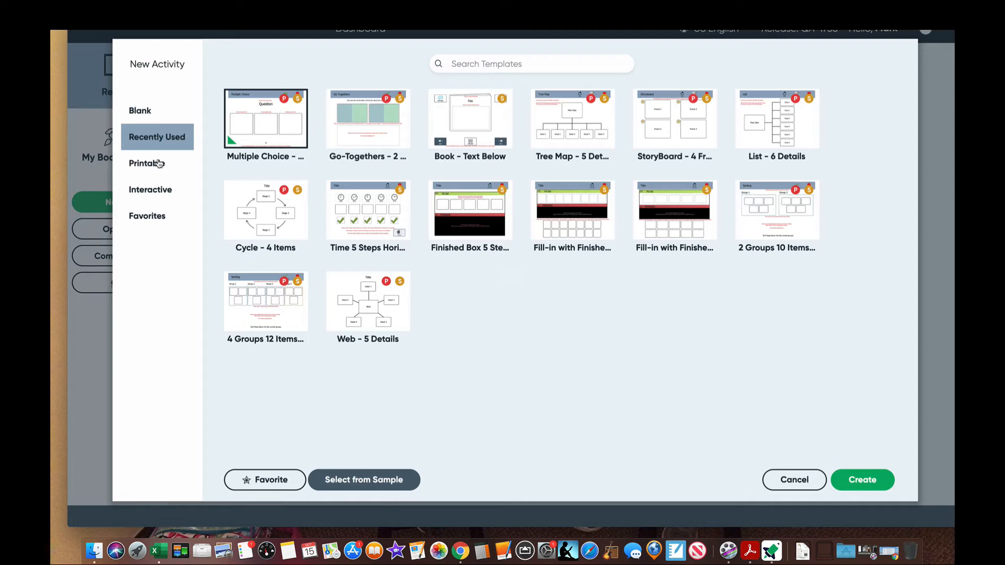
Show the printable Activities to Go templates for a new activity and look over the Level A set
{"action": "left_click", "coordinate": [160, 164]}
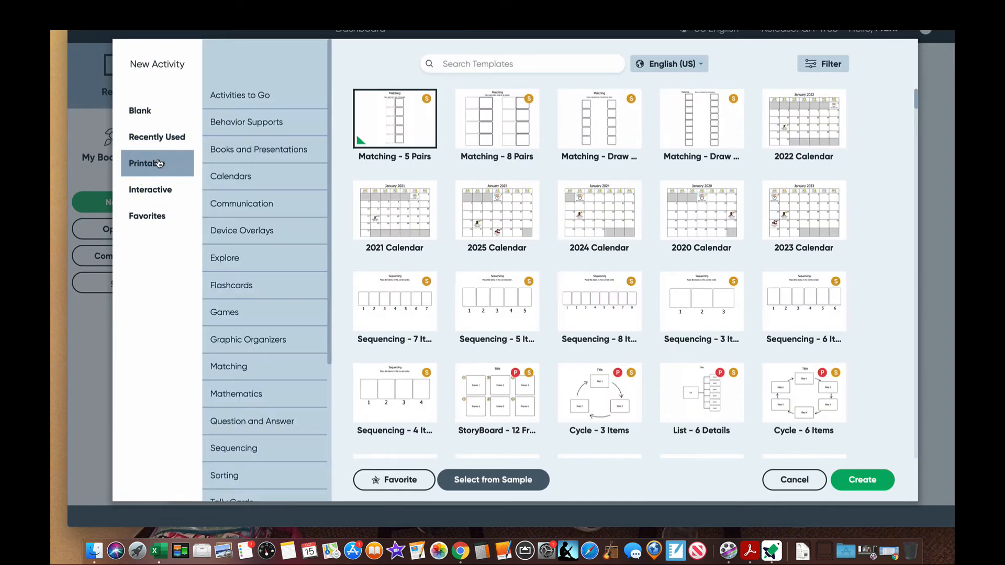
{"action": "left_click", "coordinate": [274, 100]}
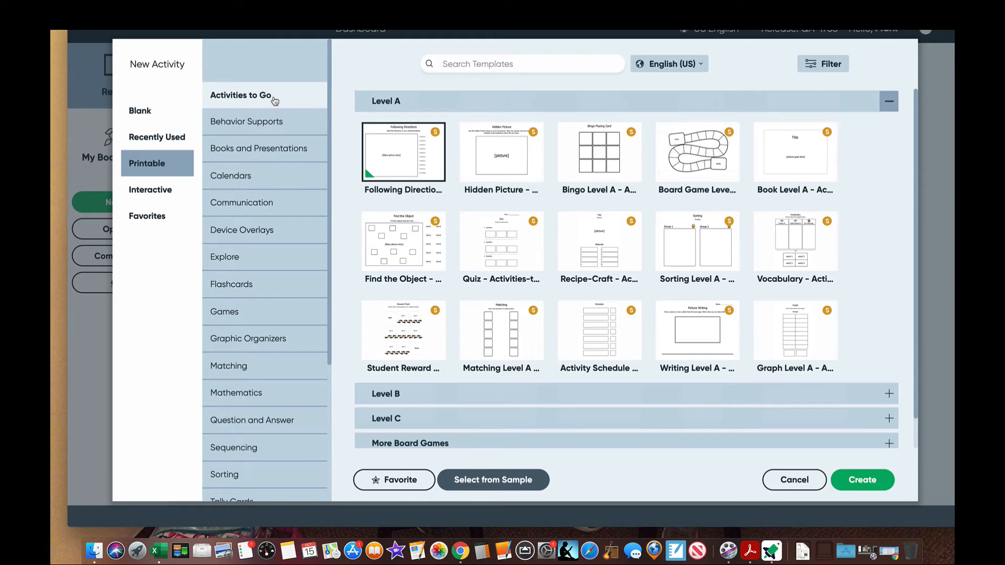
{"action": "scroll", "coordinate": [518, 257], "scroll_direction": "down", "scroll_amount": 1}
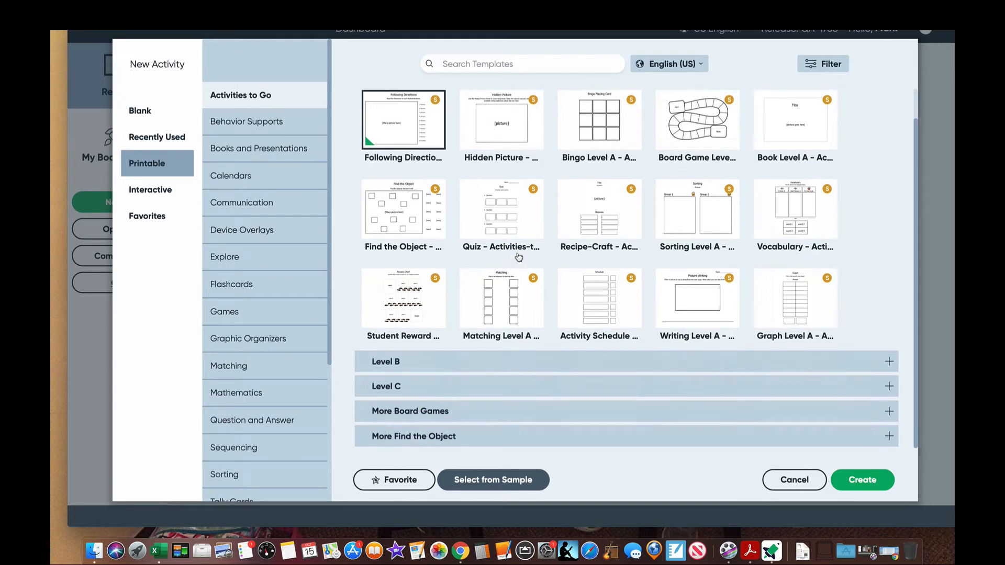
{"action": "scroll", "coordinate": [518, 256], "scroll_direction": "up", "scroll_amount": 1}
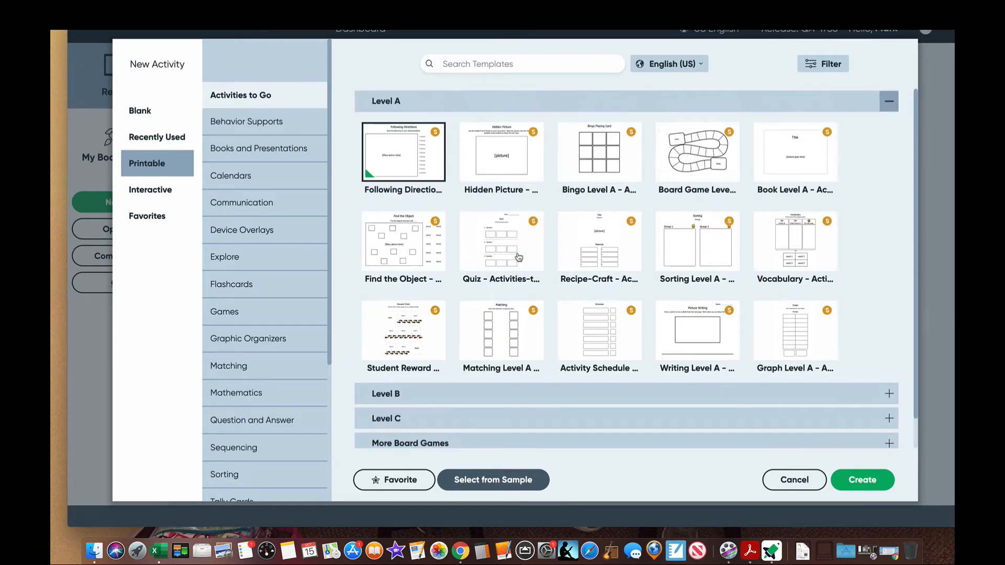
{"action": "scroll", "coordinate": [518, 256], "scroll_direction": "down", "scroll_amount": 1}
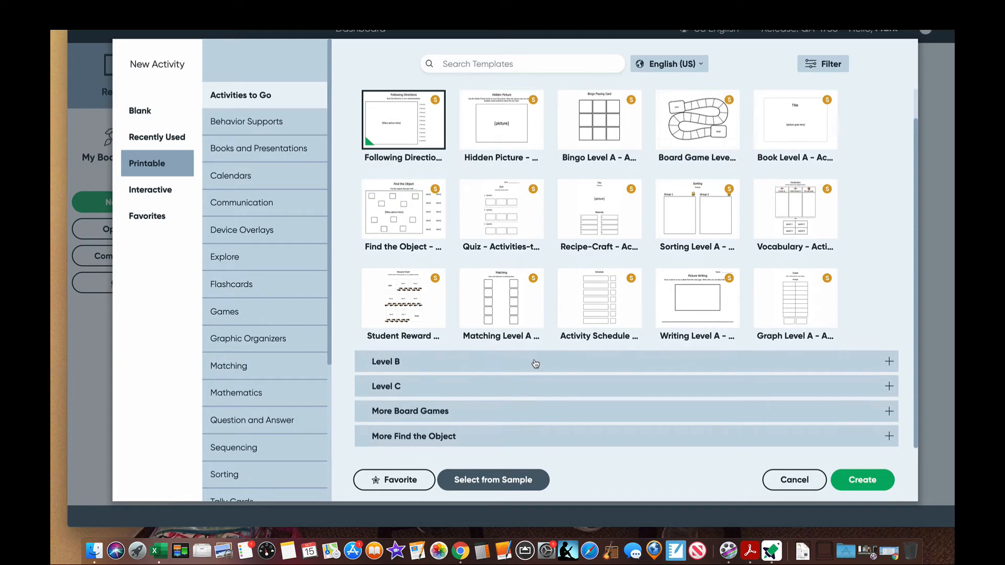
Examine the Level B, Level C, More Board Games and More Find the Object template groups
{"action": "left_click", "coordinate": [534, 362]}
{"action": "left_click", "coordinate": [520, 385]}
{"action": "left_click", "coordinate": [502, 411]}
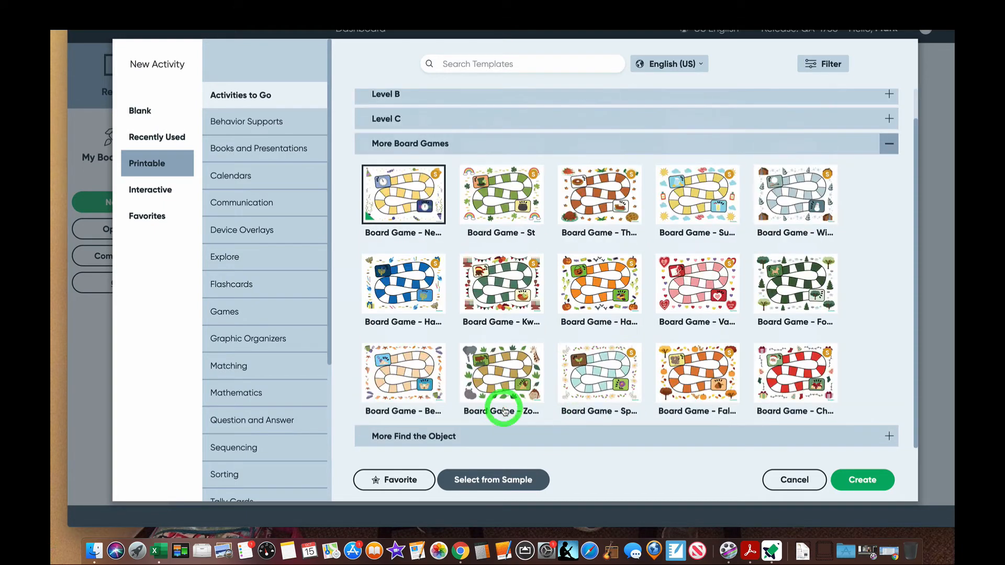
{"action": "left_click", "coordinate": [498, 433]}
{"action": "scroll", "coordinate": [505, 314], "scroll_direction": "up", "scroll_amount": 1}
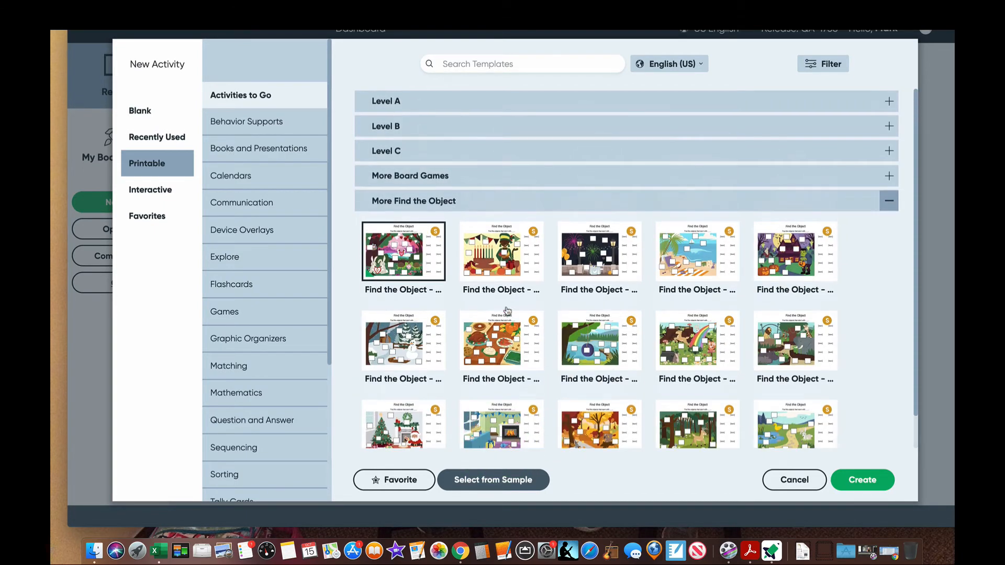
{"action": "left_click", "coordinate": [499, 173]}
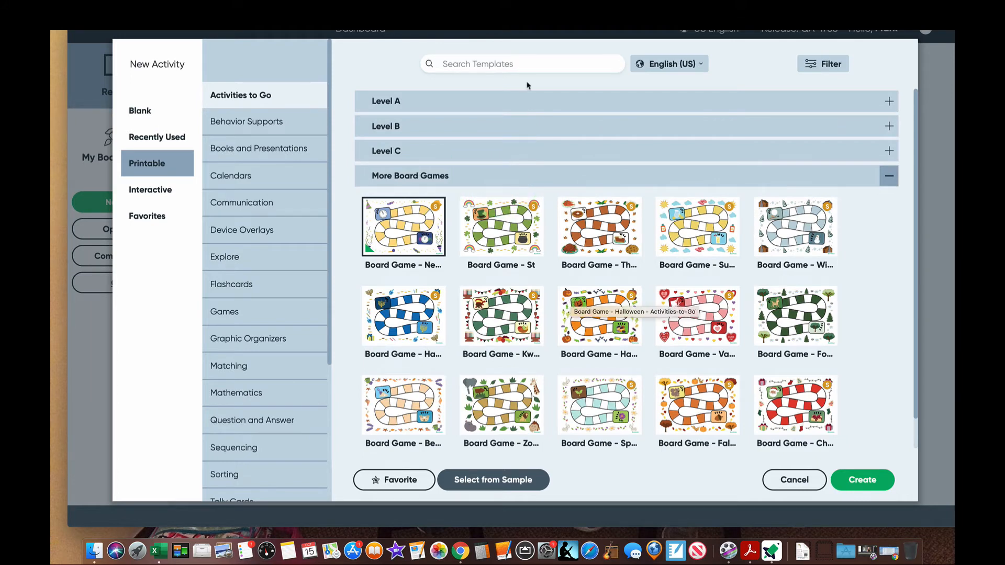
Create a new activity from the sample of the Level A Matching template
{"action": "left_click", "coordinate": [521, 101]}
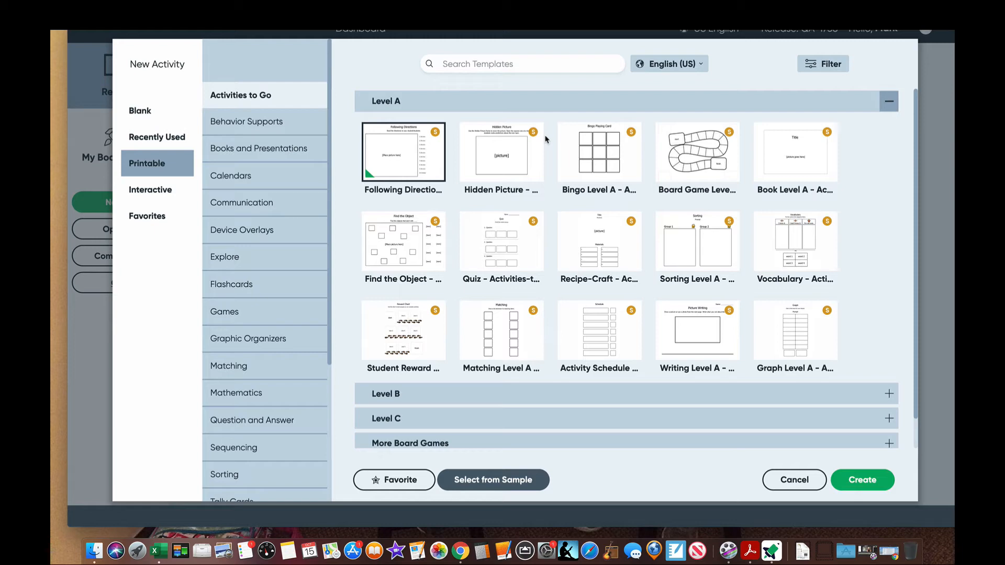
{"action": "left_click", "coordinate": [498, 329]}
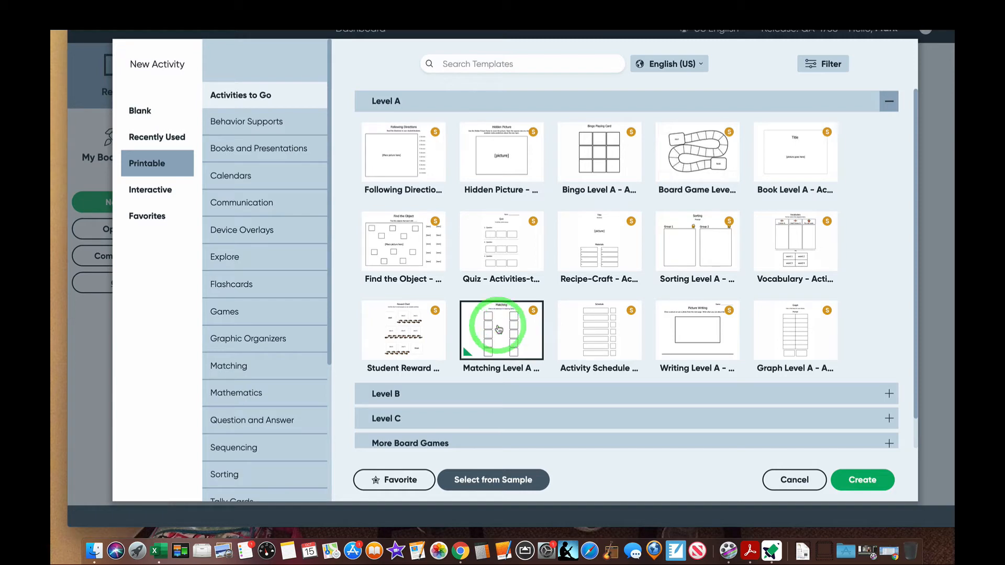
{"action": "left_click", "coordinate": [514, 481]}
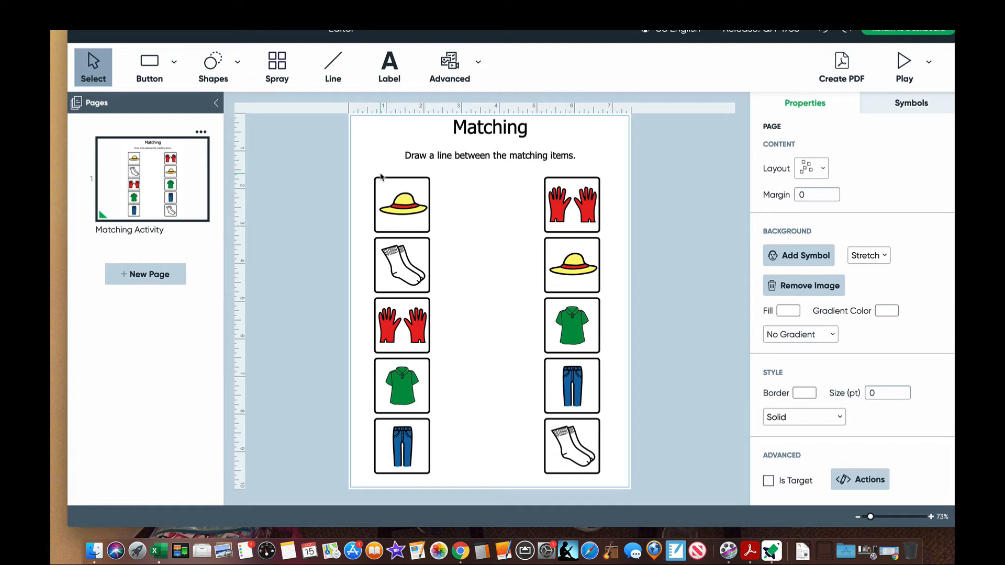
Replace the socks picture in the first matching column with the sign-language socks symbol
{"action": "left_click", "coordinate": [395, 258]}
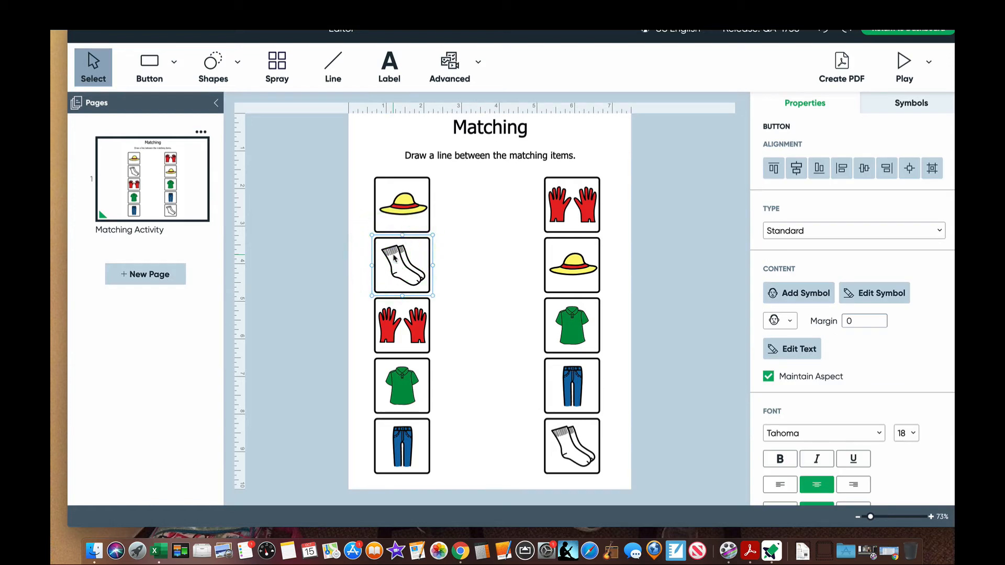
{"action": "double_click", "coordinate": [395, 257]}
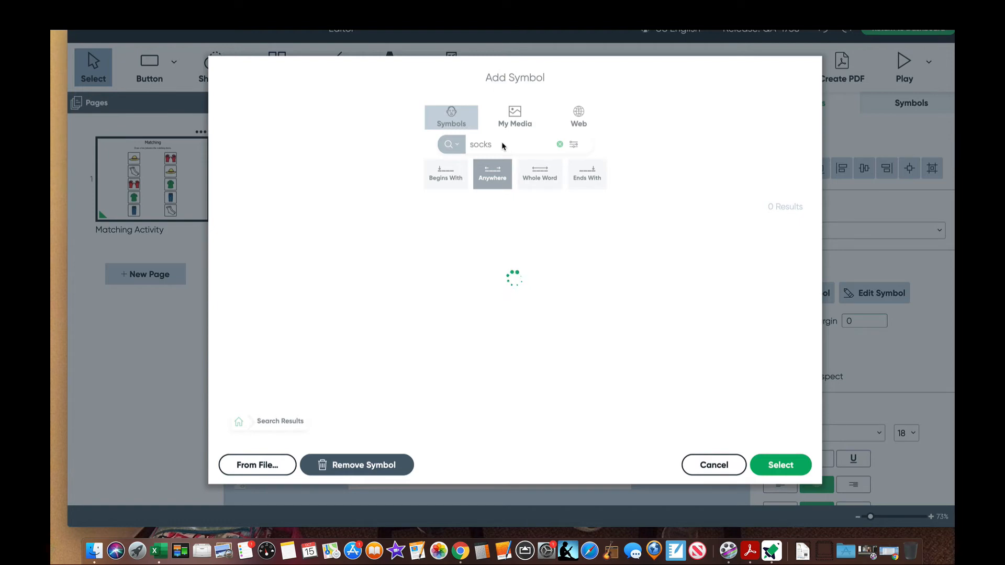
{"action": "left_click", "coordinate": [714, 465]}
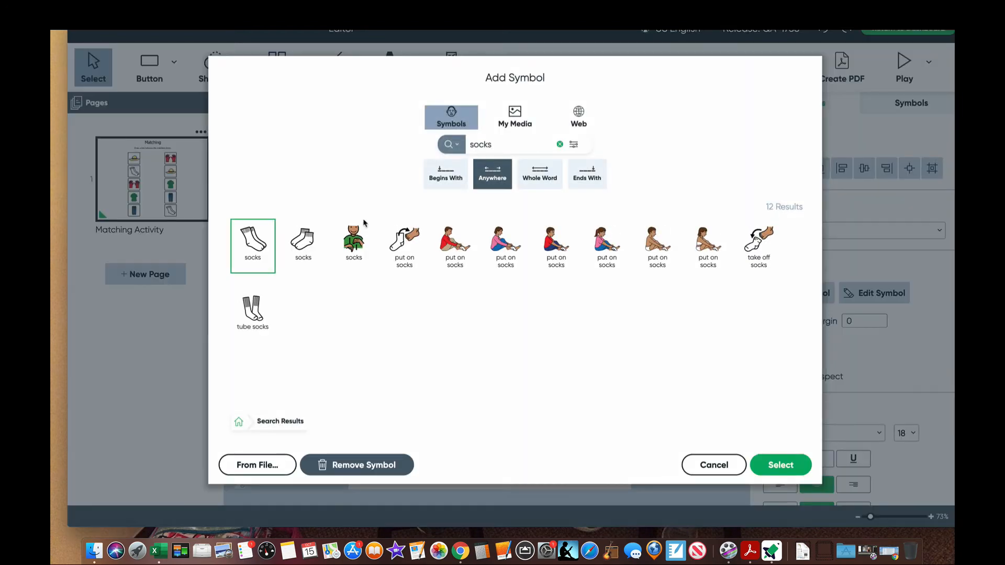
{"action": "left_click", "coordinate": [305, 246]}
{"action": "left_click", "coordinate": [354, 243]}
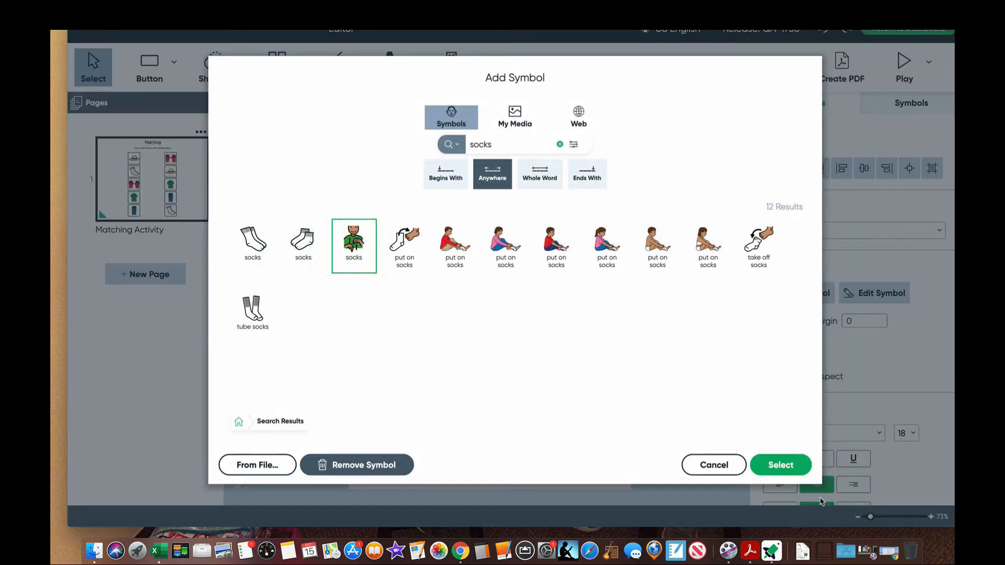
{"action": "left_click", "coordinate": [792, 459]}
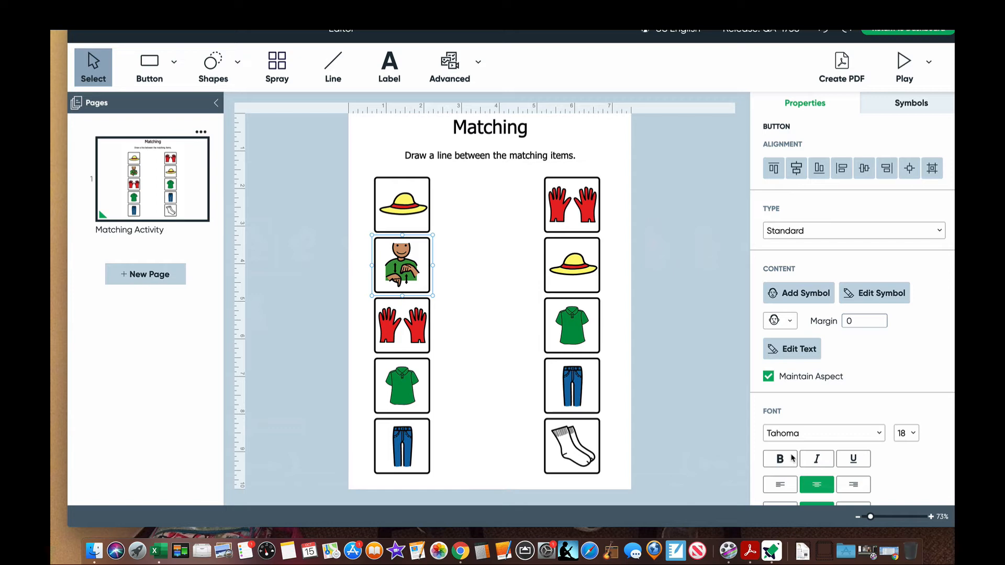
Leave the matching activity for the dashboard and show the printable Activities to Go templates for a new activity
{"action": "left_click", "coordinate": [900, 31]}
{"action": "left_click", "coordinate": [537, 300]}
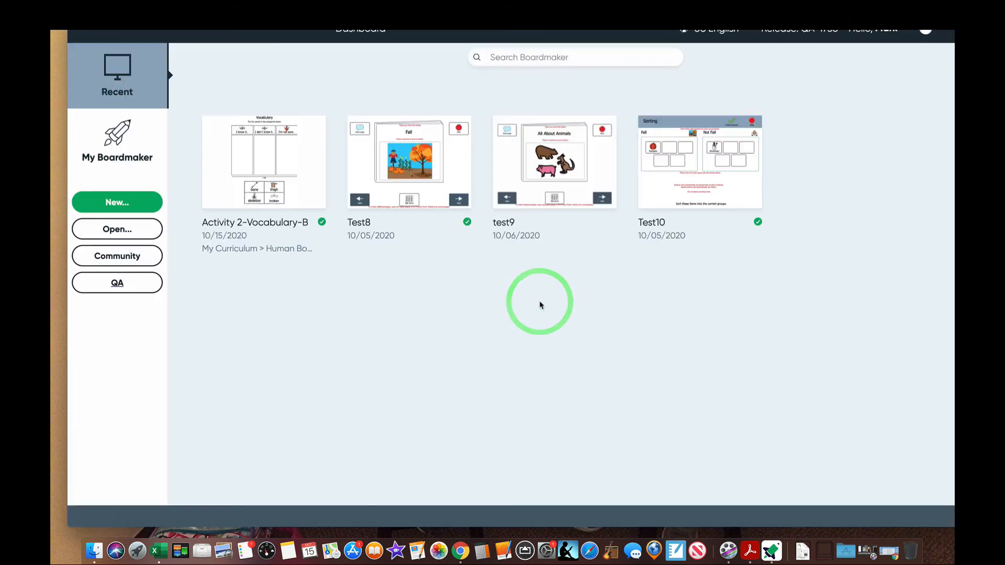
{"action": "left_click", "coordinate": [152, 208]}
{"action": "left_click", "coordinate": [152, 163]}
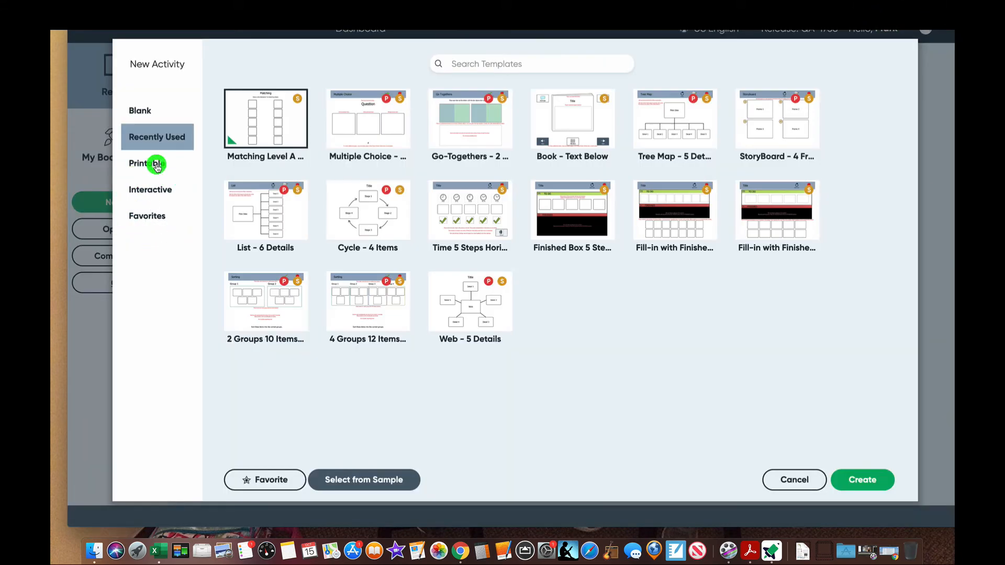
{"action": "left_click", "coordinate": [242, 95]}
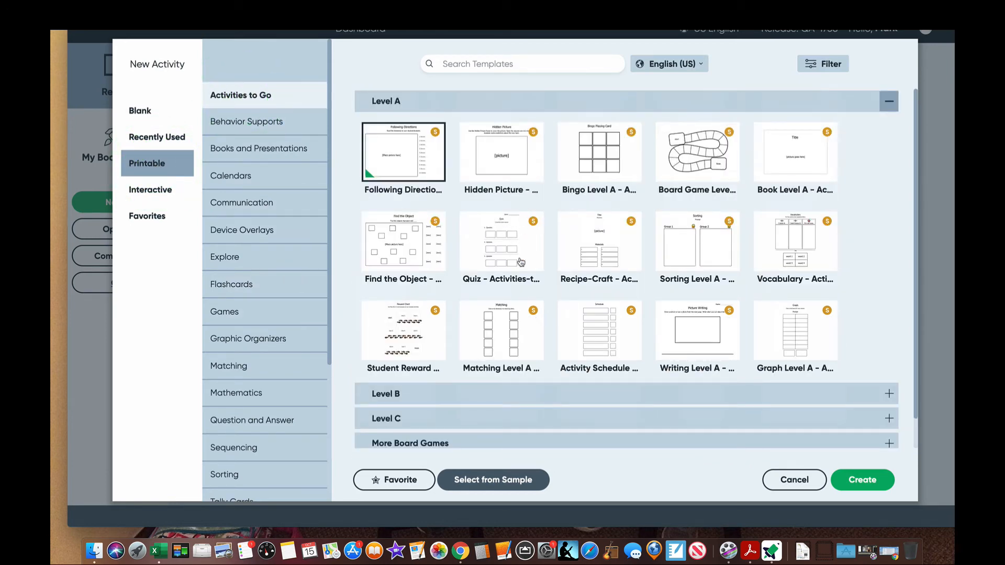
Create a new activity from the Level A Recipe-Craft template
{"action": "left_click", "coordinate": [509, 325]}
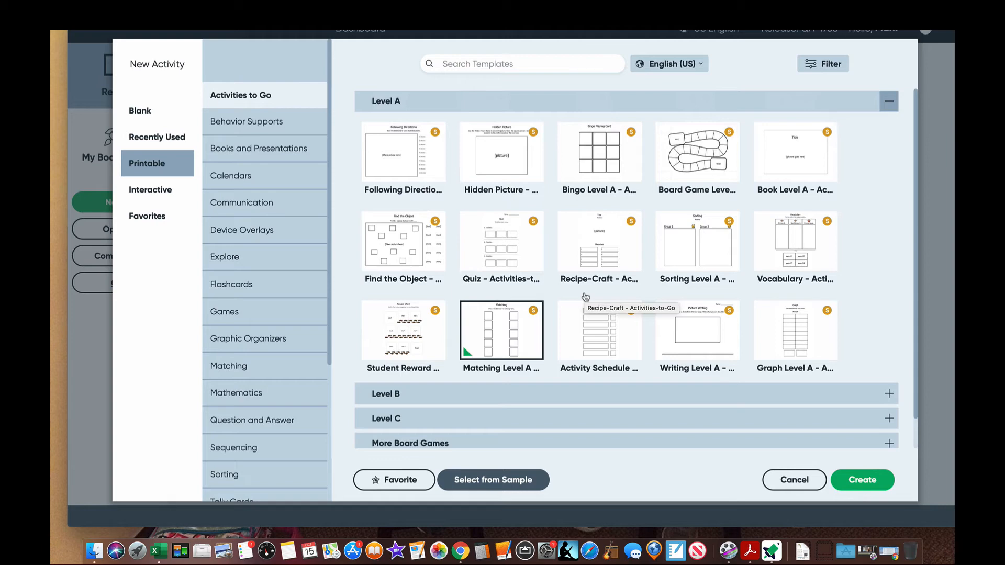
{"action": "left_click", "coordinate": [607, 242]}
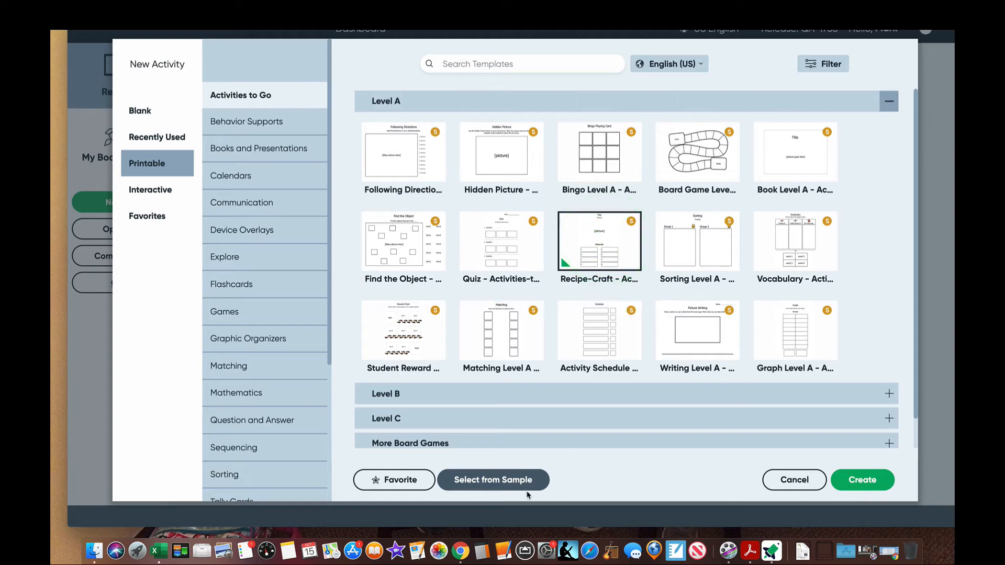
{"action": "left_click", "coordinate": [867, 478]}
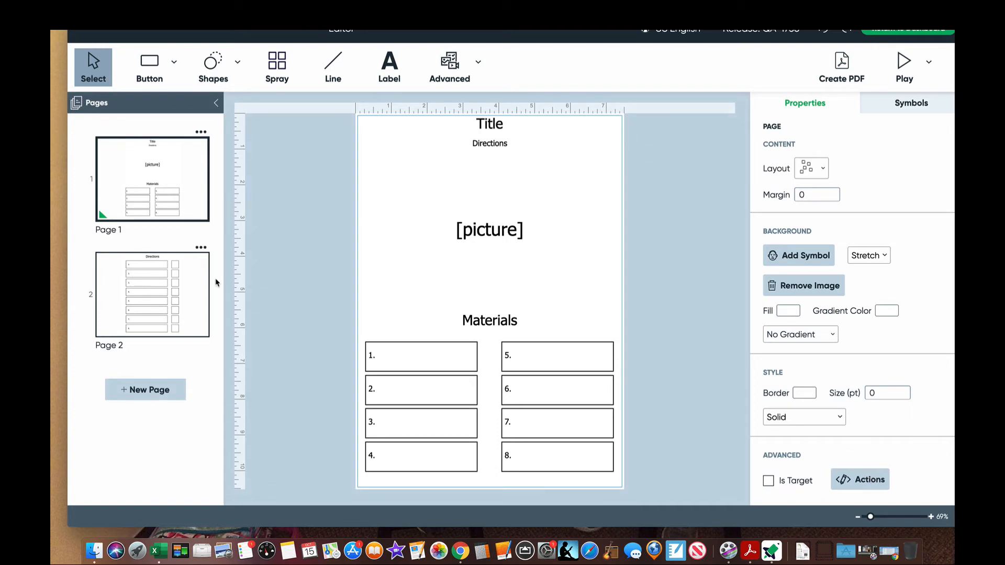
Look over the materials page and the directions page of the new activity, ending on Page 1
{"action": "left_click", "coordinate": [194, 283]}
{"action": "left_click", "coordinate": [183, 203]}
{"action": "left_click", "coordinate": [163, 289]}
{"action": "left_click", "coordinate": [169, 196]}
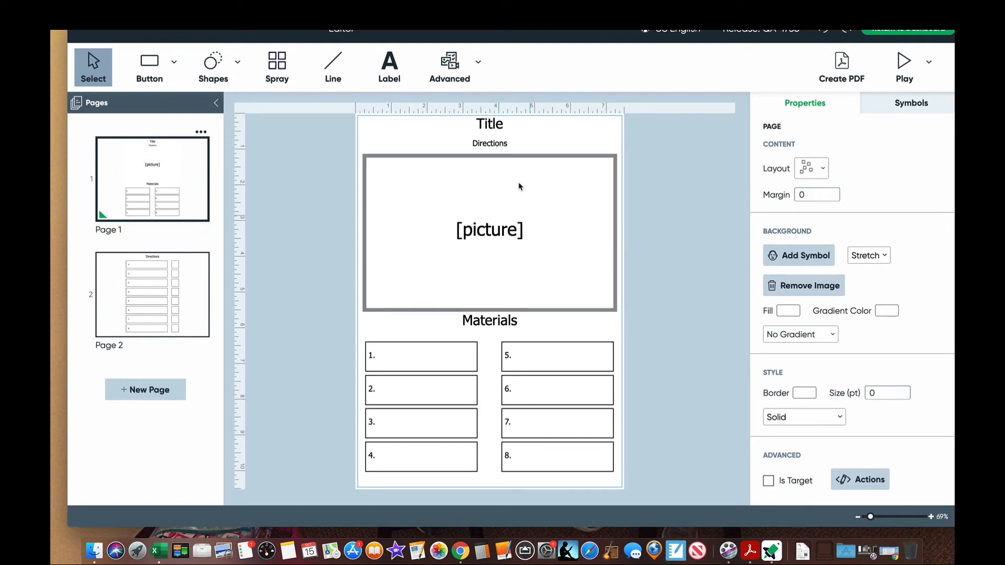
{"action": "left_click", "coordinate": [129, 308]}
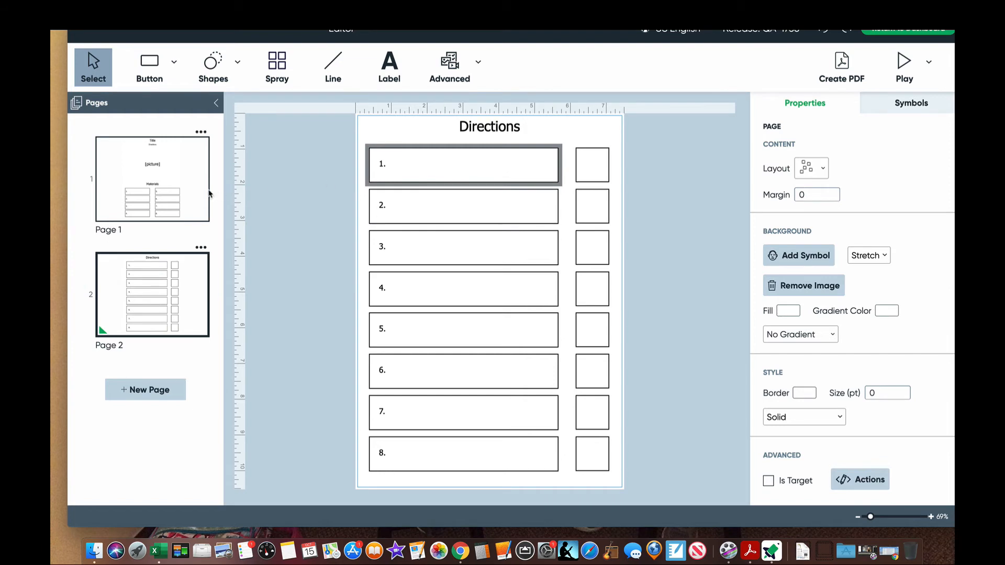
{"action": "left_click", "coordinate": [183, 192]}
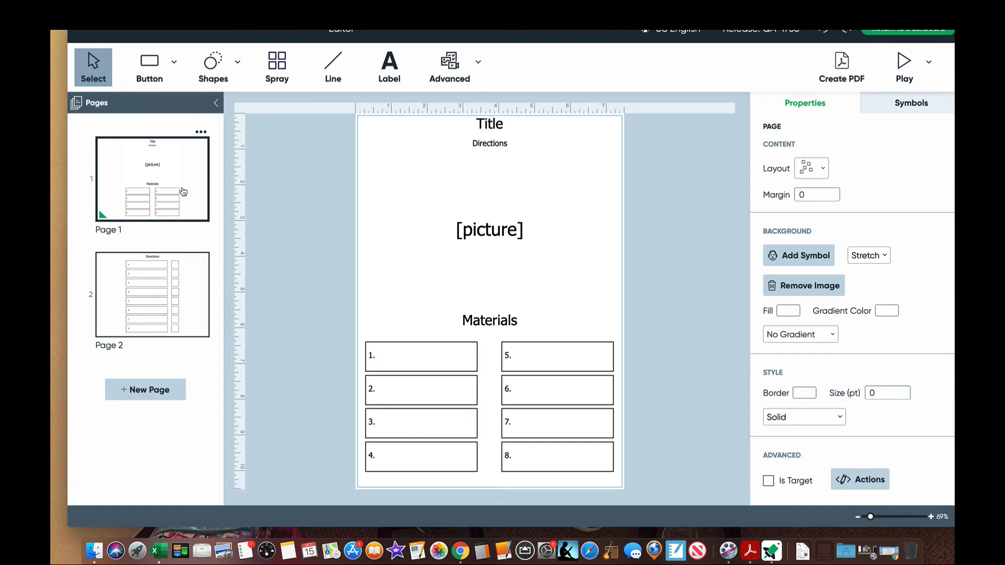
Search the symbols for snowman and place the full-figure snowman holding a broom in the large picture area
{"action": "left_click", "coordinate": [460, 236]}
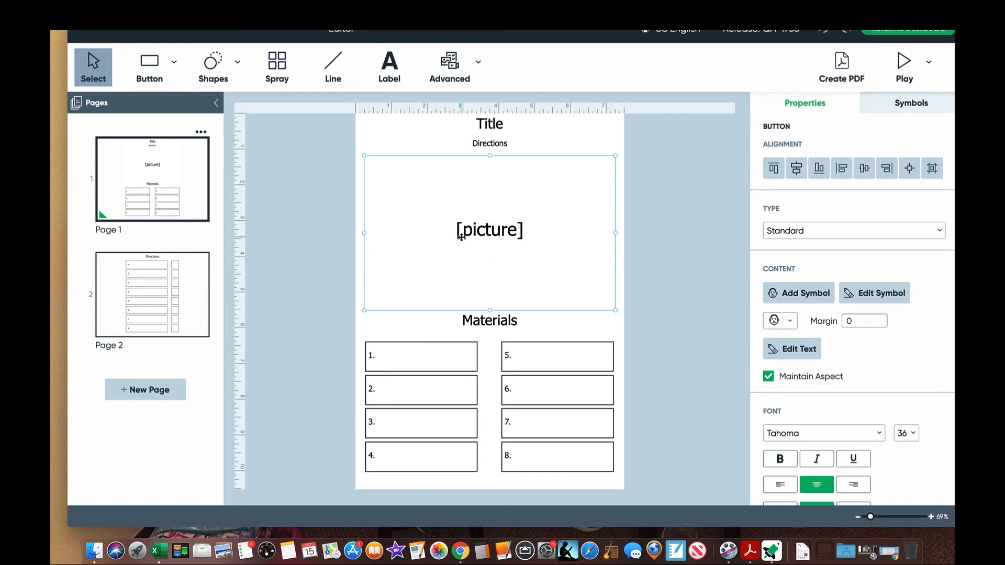
{"action": "double_click", "coordinate": [460, 235]}
{"action": "left_click", "coordinate": [490, 151]}
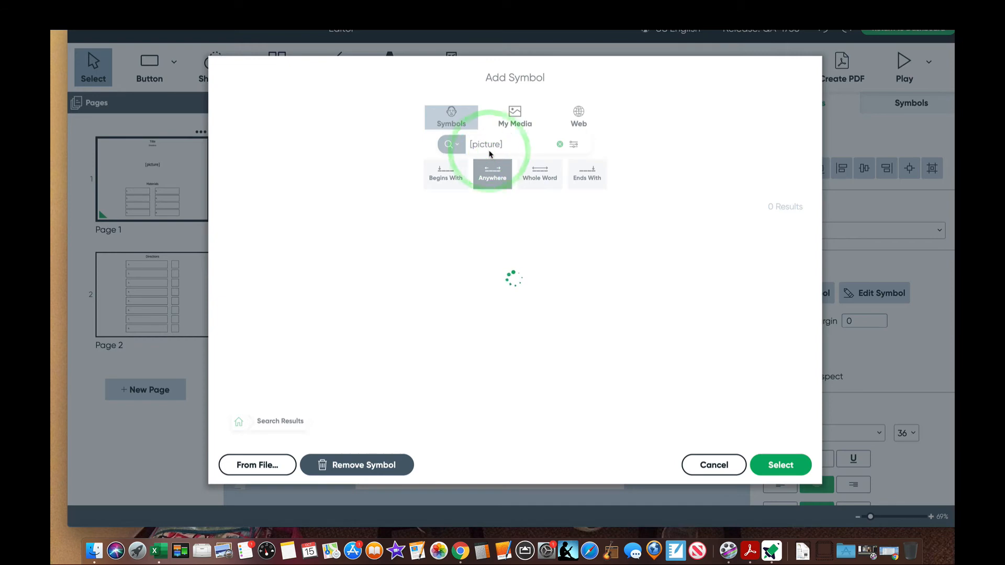
{"action": "left_click", "coordinate": [505, 225]}
{"action": "left_click", "coordinate": [496, 143]}
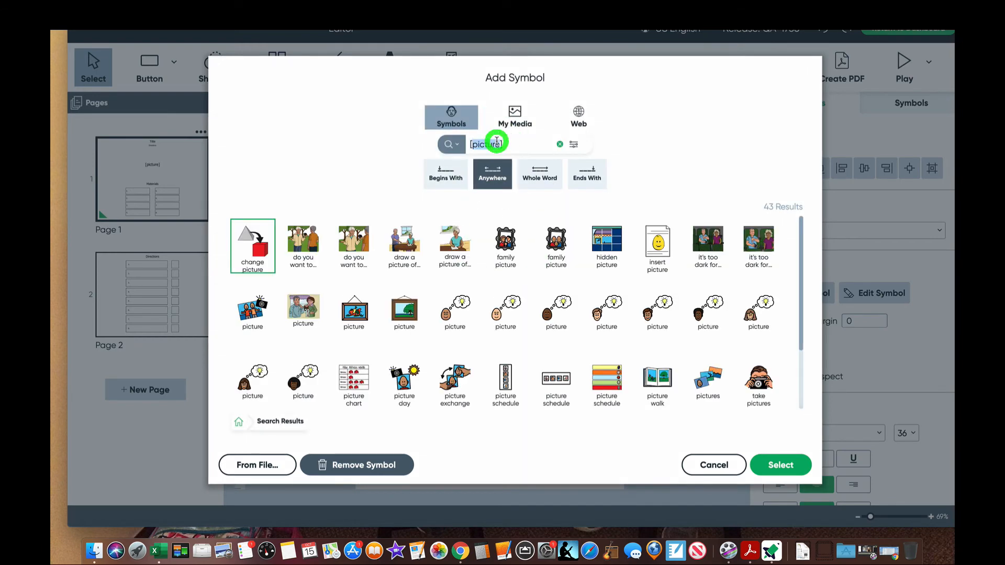
{"action": "type", "text": "snowman"}
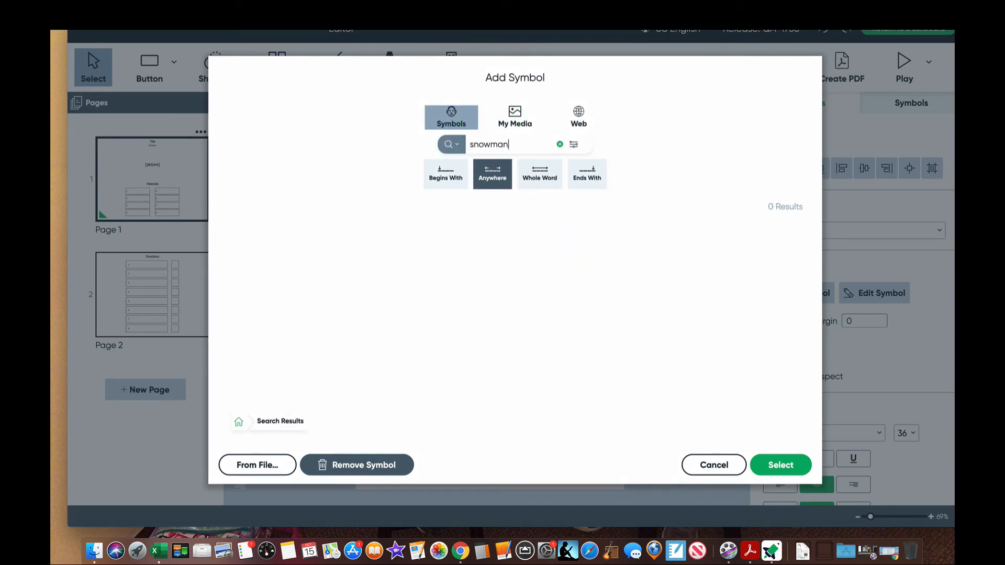
{"action": "left_click", "coordinate": [253, 238]}
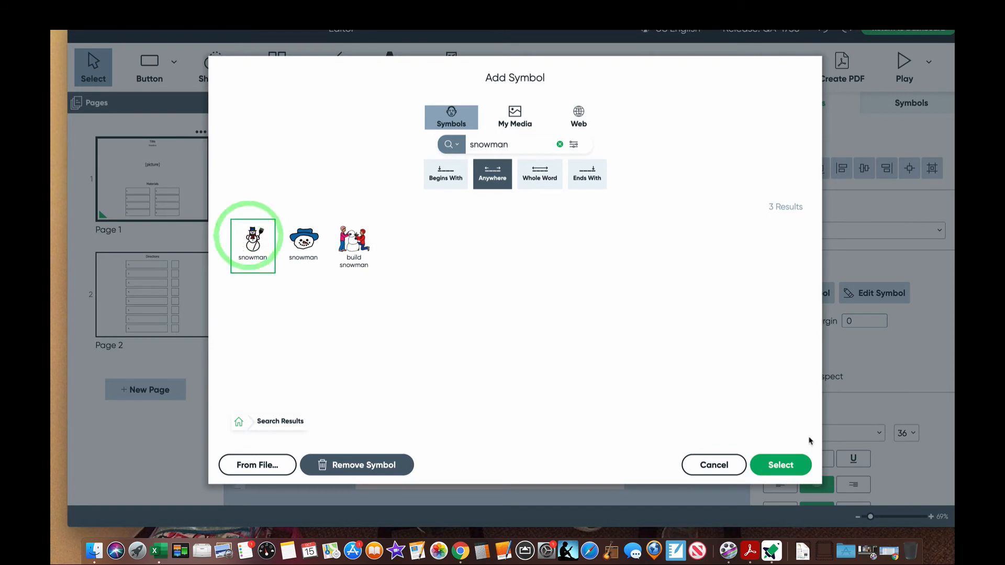
{"action": "left_click", "coordinate": [780, 464]}
{"action": "left_click", "coordinate": [696, 375]}
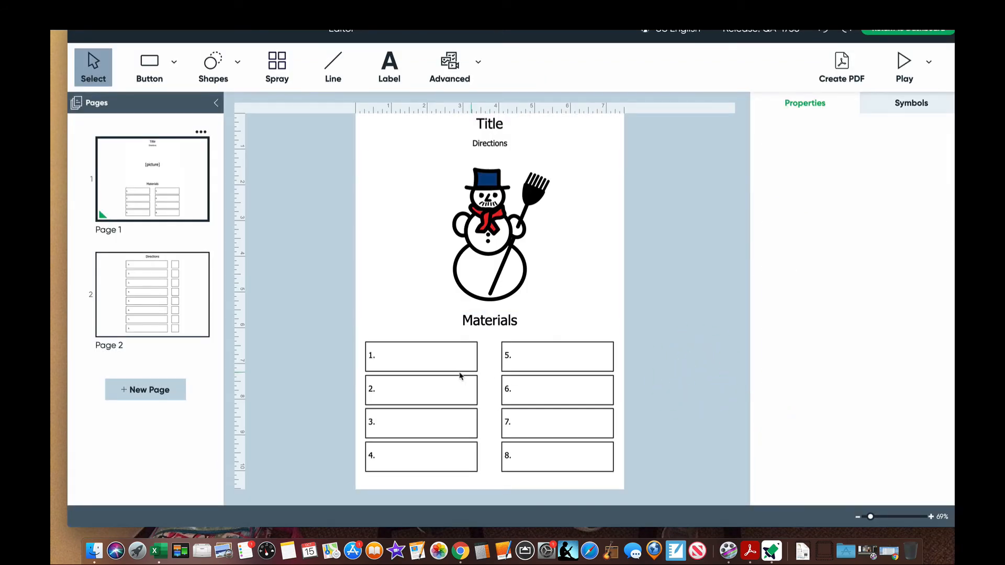
Search the symbols for glue and add the glue bottle over blue paper to material 1
{"action": "left_click", "coordinate": [439, 363]}
{"action": "double_click", "coordinate": [435, 360]}
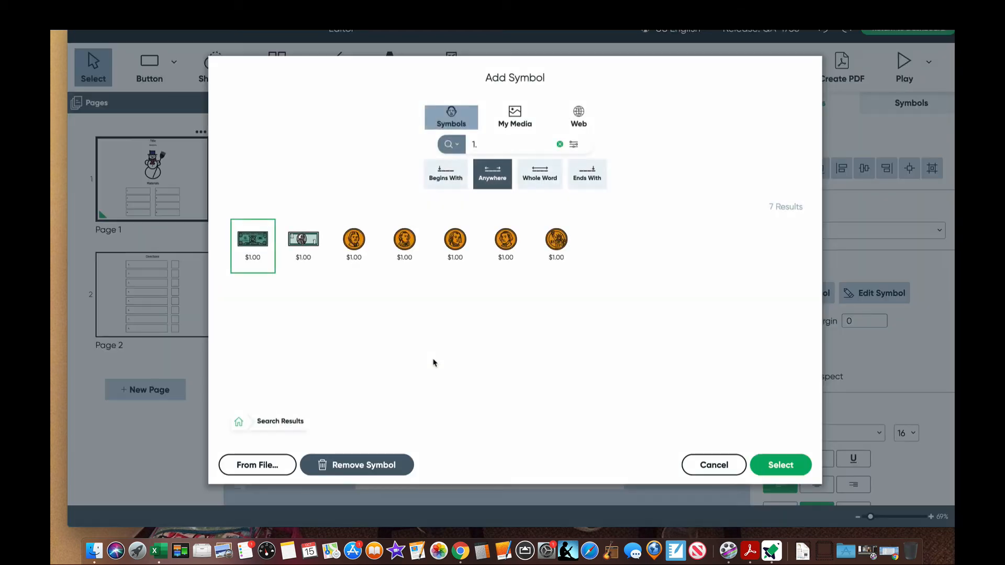
{"action": "left_click_drag", "start_coordinate": [485, 140], "coordinate": [433, 133]}
{"action": "type", "text": "glue"}
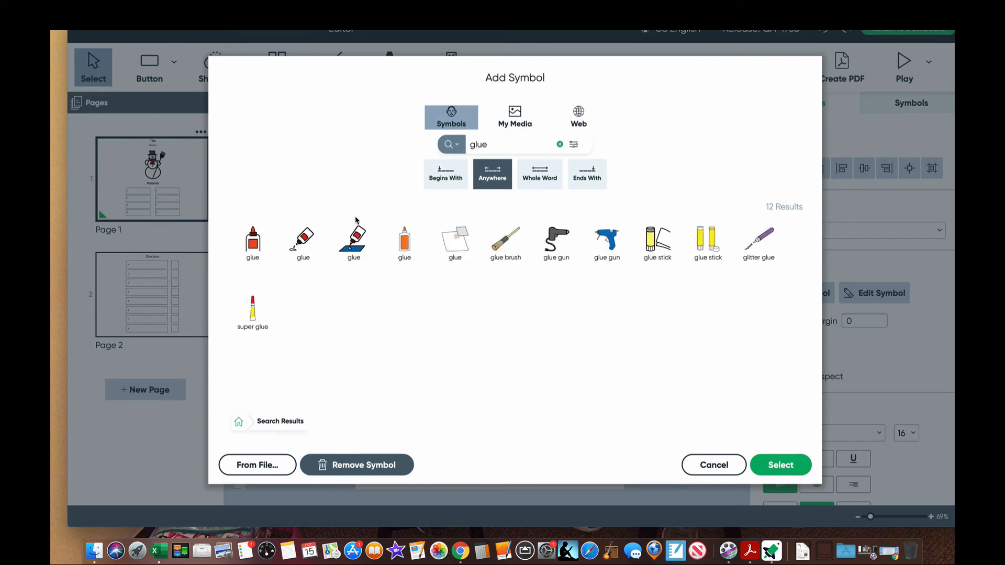
{"action": "left_click", "coordinate": [354, 240]}
{"action": "left_click", "coordinate": [776, 467]}
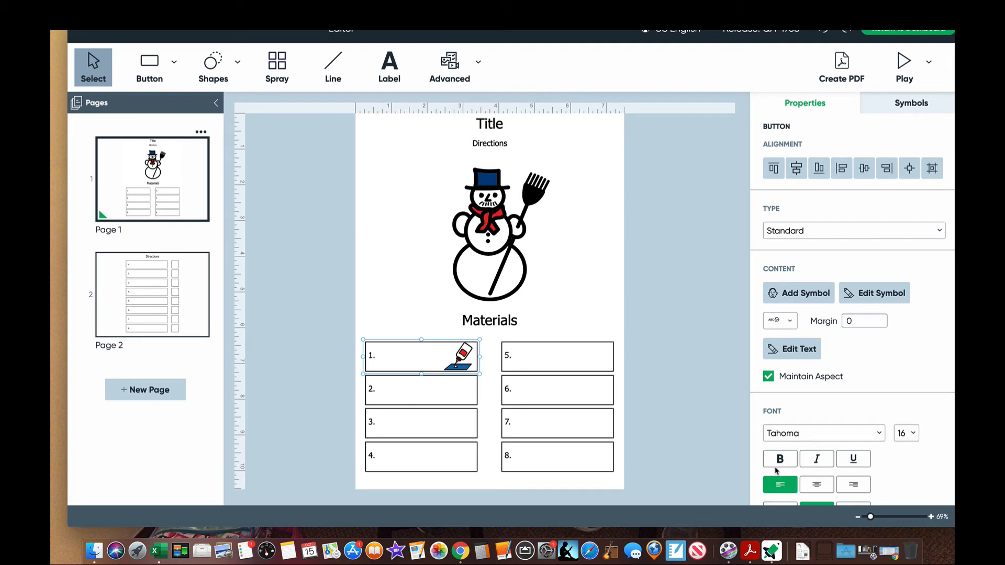
Search the symbols for cotton and add the cotton balls symbol to material 2
{"action": "left_click", "coordinate": [446, 380]}
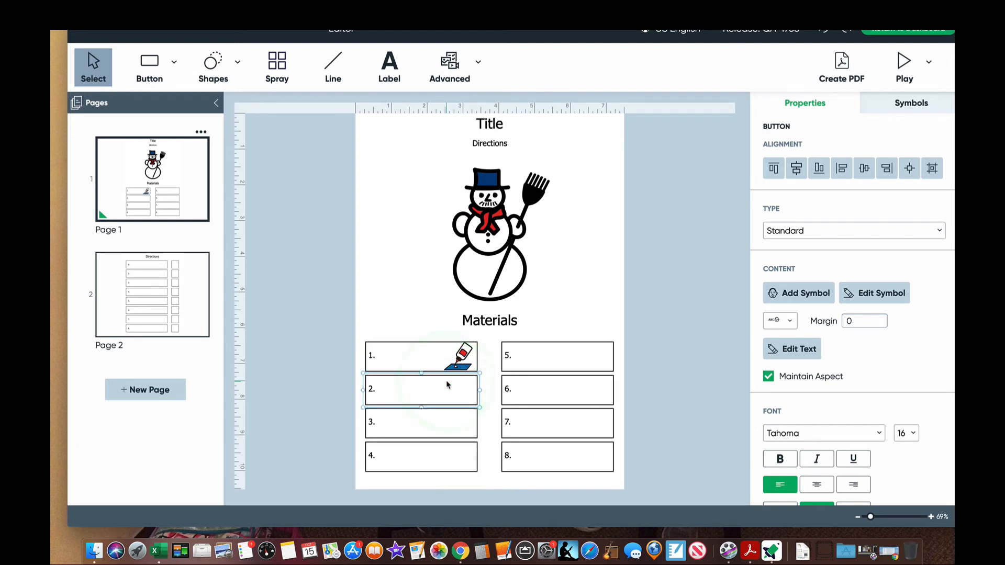
{"action": "double_click", "coordinate": [446, 380]}
{"action": "type", "text": "co"}
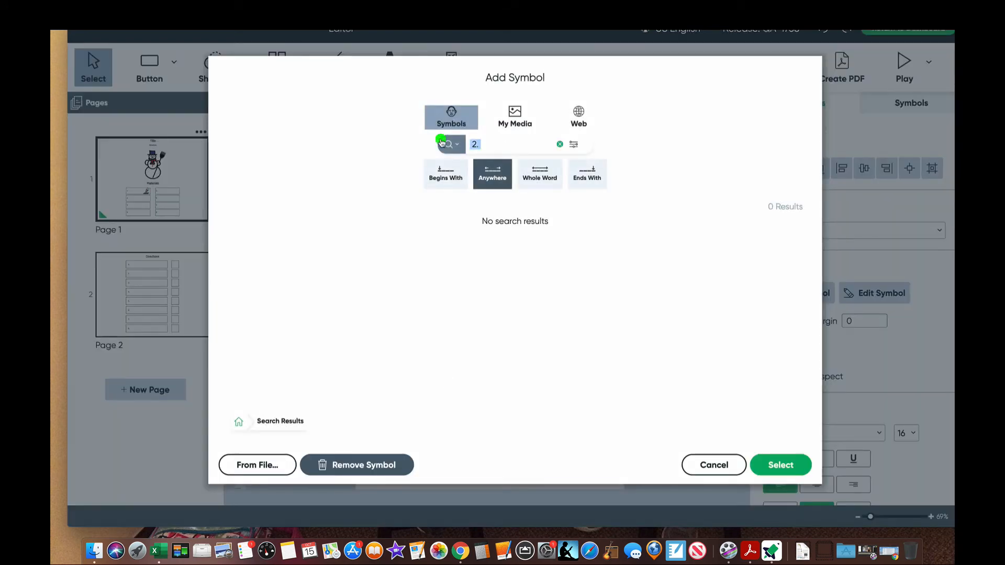
{"action": "type", "text": "tgo"}
{"action": "key", "text": "BackSpace"}
{"action": "key", "text": "BackSpace"}
{"action": "type", "text": "ton"}
{"action": "left_click", "coordinate": [398, 241]}
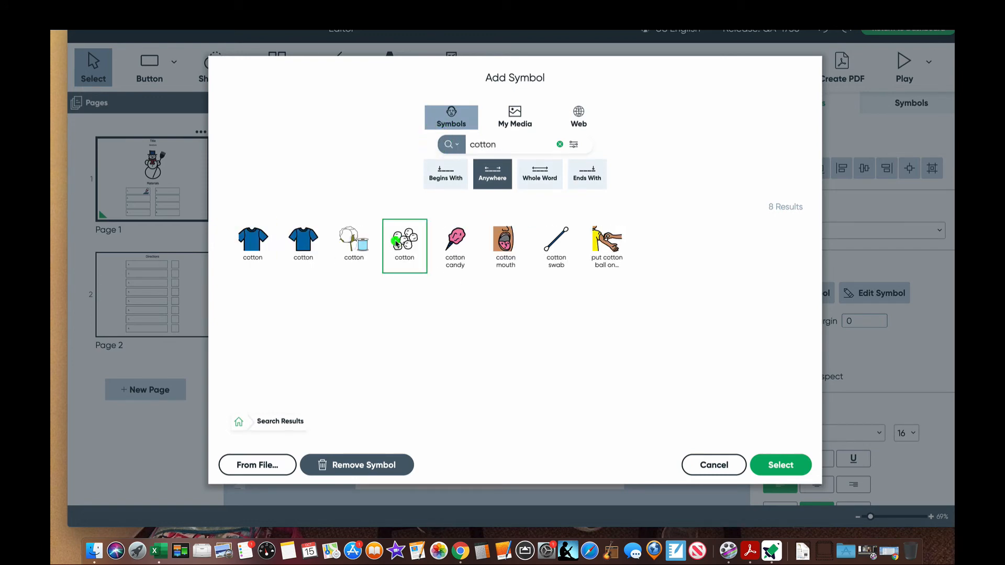
{"action": "left_click", "coordinate": [792, 461]}
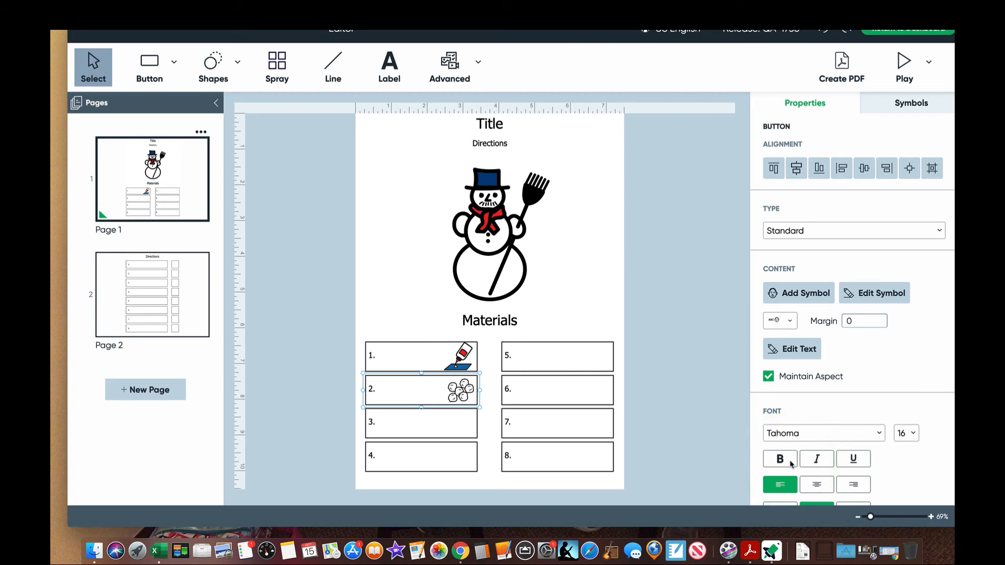
Label the third material "3. Paper", add the first paper symbol to it and check its text and symbol layout options
{"action": "left_click", "coordinate": [446, 422]}
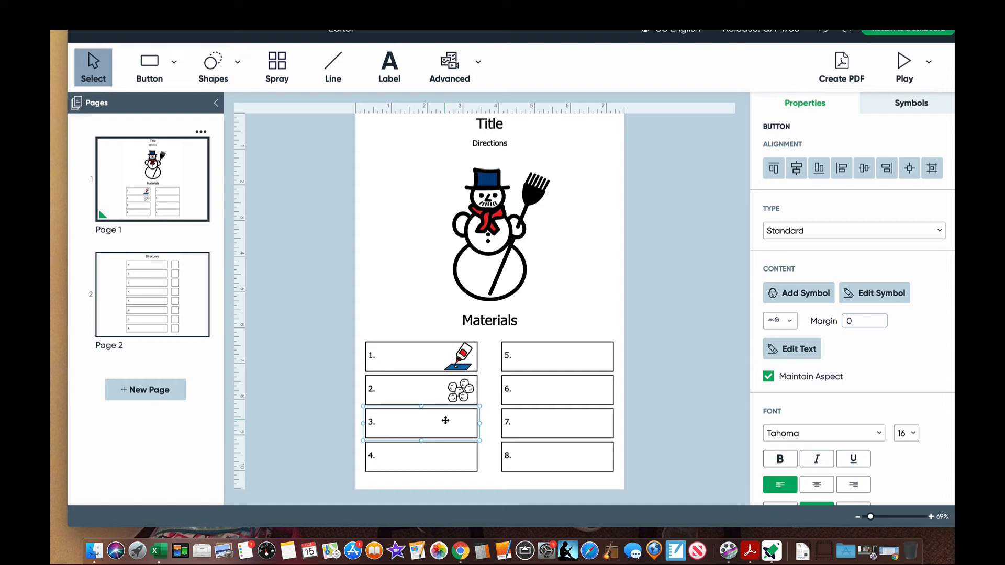
{"action": "type", "text": "Paper"}
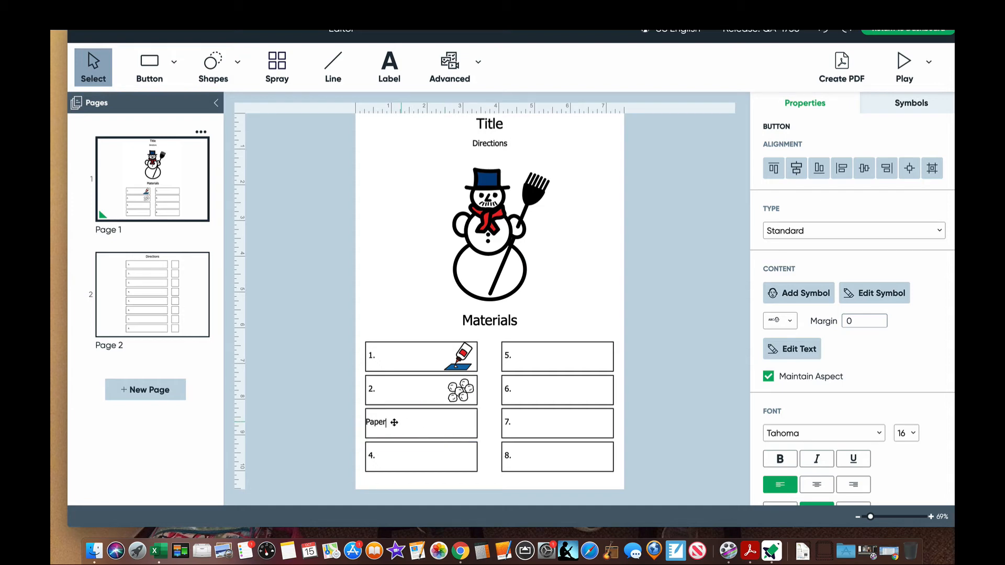
{"action": "left_click", "coordinate": [366, 421]}
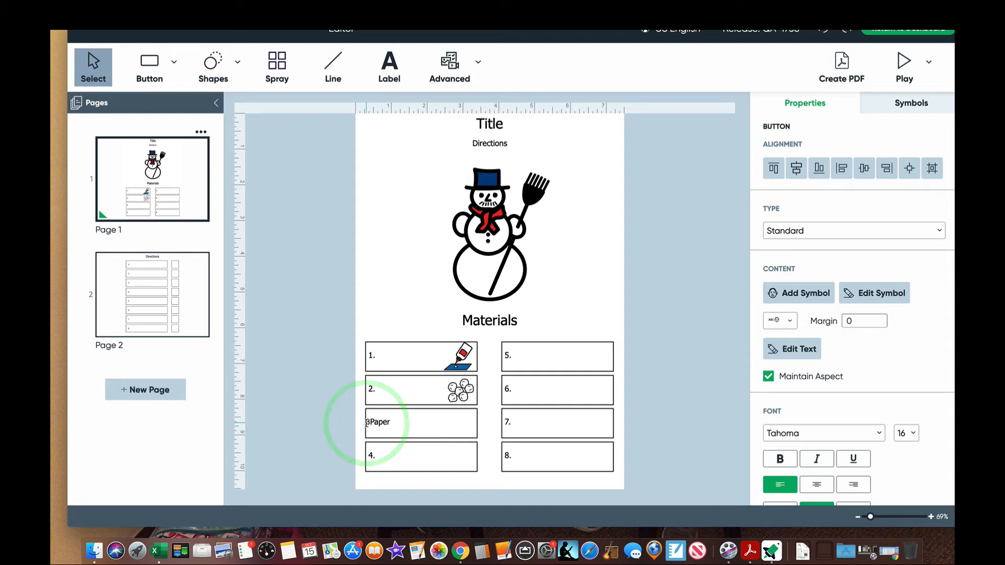
{"action": "type", "text": "3."}
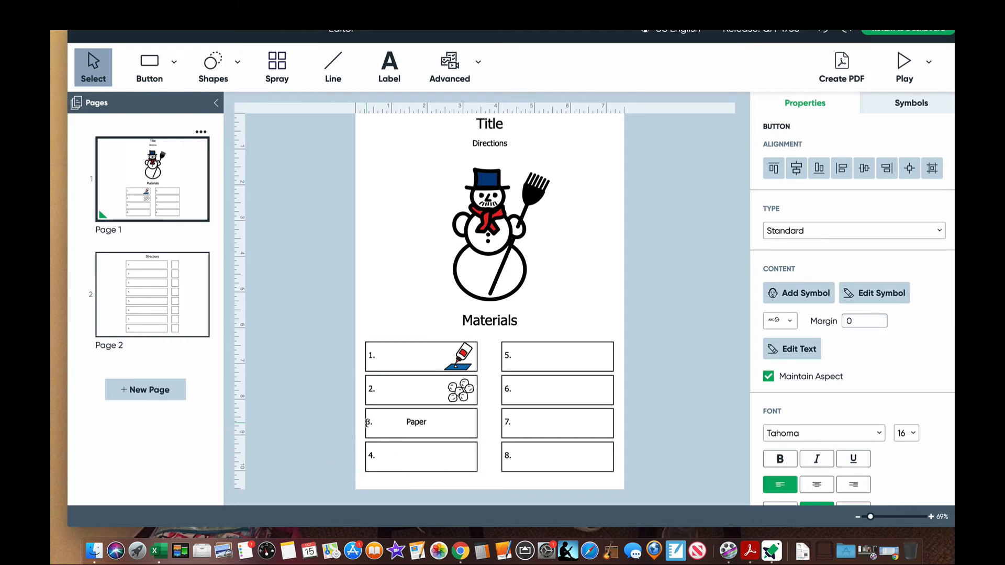
{"action": "double_click", "coordinate": [422, 422]}
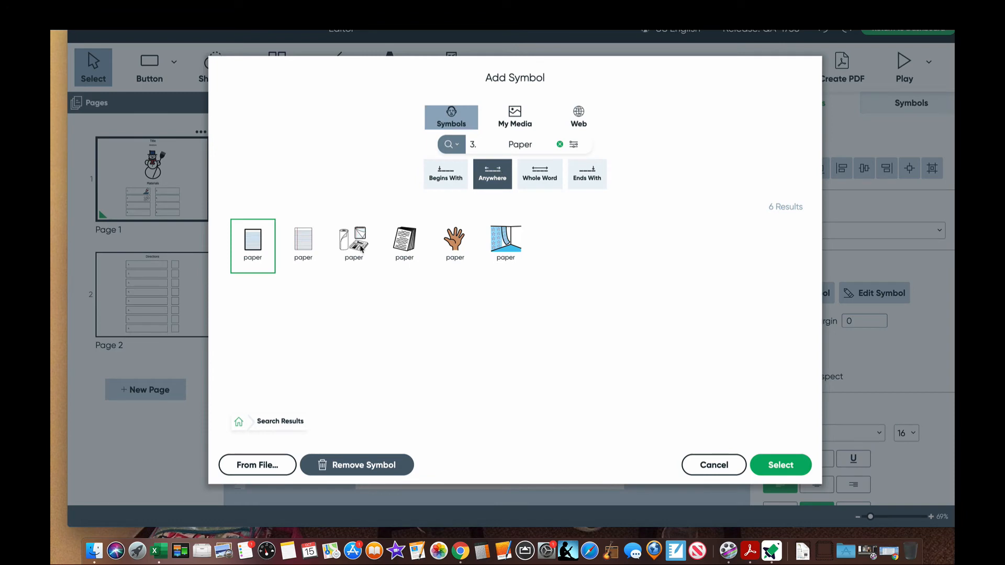
{"action": "left_click", "coordinate": [782, 464]}
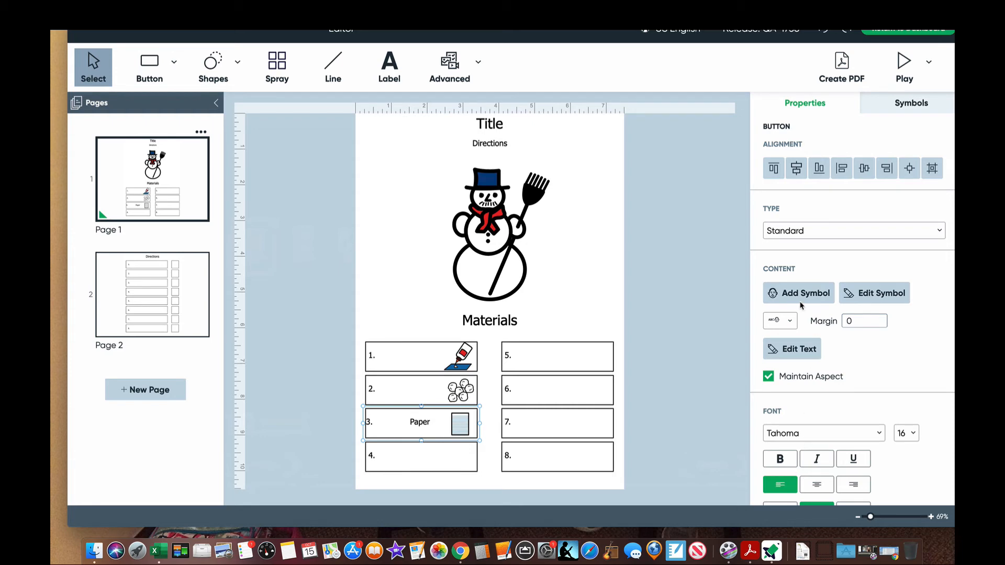
{"action": "left_click", "coordinate": [786, 322]}
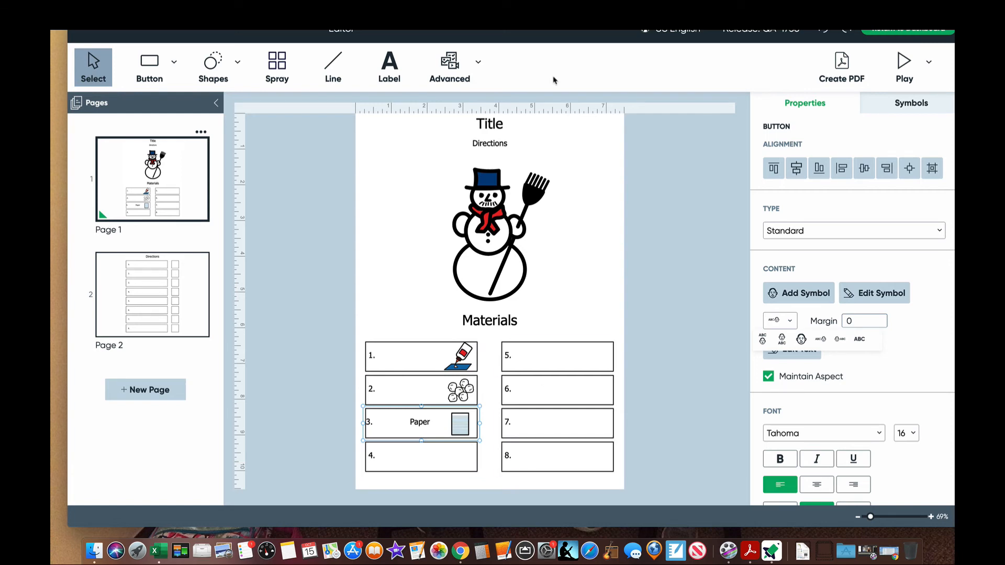
Try to replace the placeholder title on the first page with "Snowman Craft"
{"action": "left_click", "coordinate": [495, 124]}
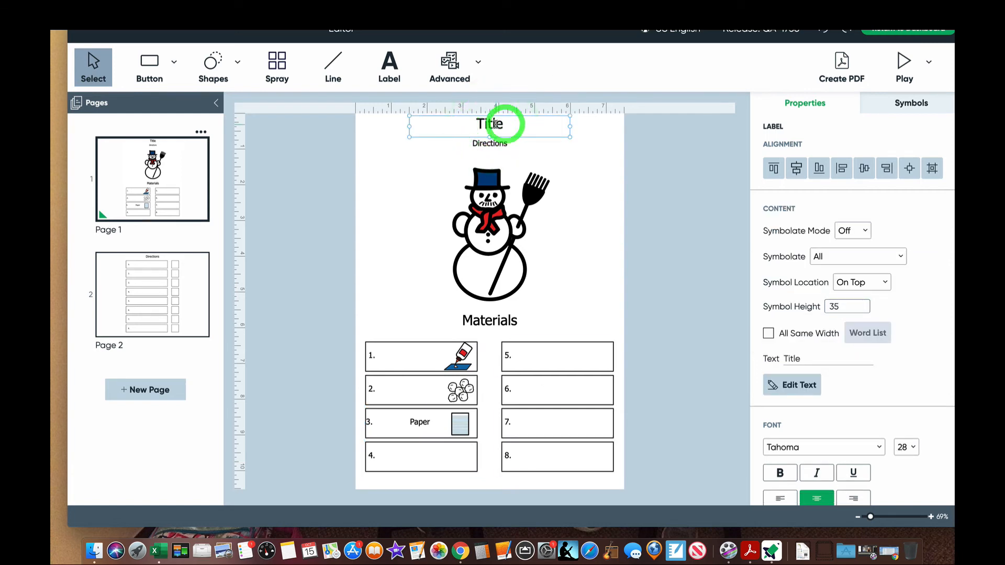
{"action": "double_click", "coordinate": [494, 124]}
{"action": "key", "text": "BackSpace"}
{"action": "type", "text": "Snowma"}
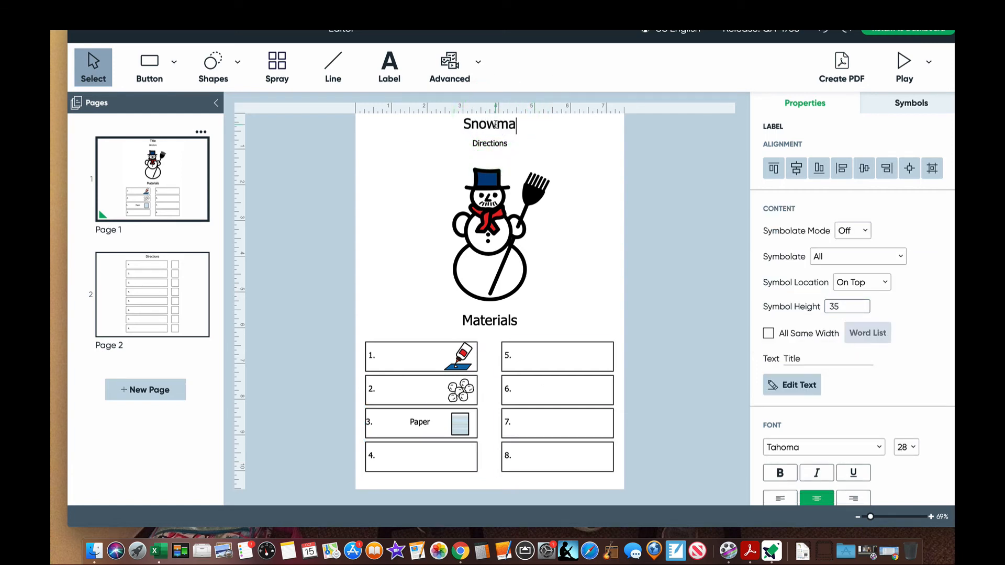
{"action": "type", "text": "n Craft"}
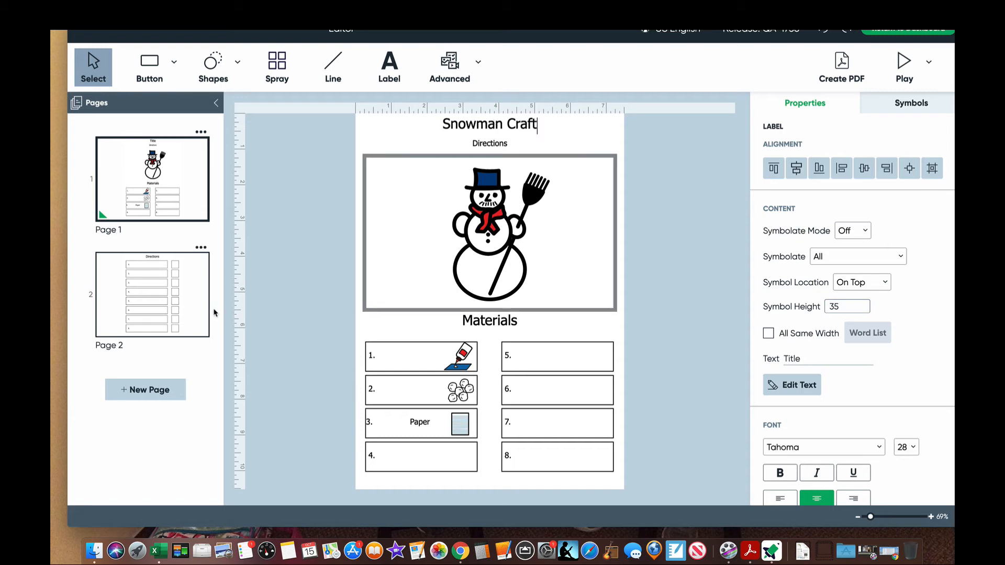
Open the second page and add the text "Go Get Paper" to direction 1
{"action": "left_click", "coordinate": [196, 305]}
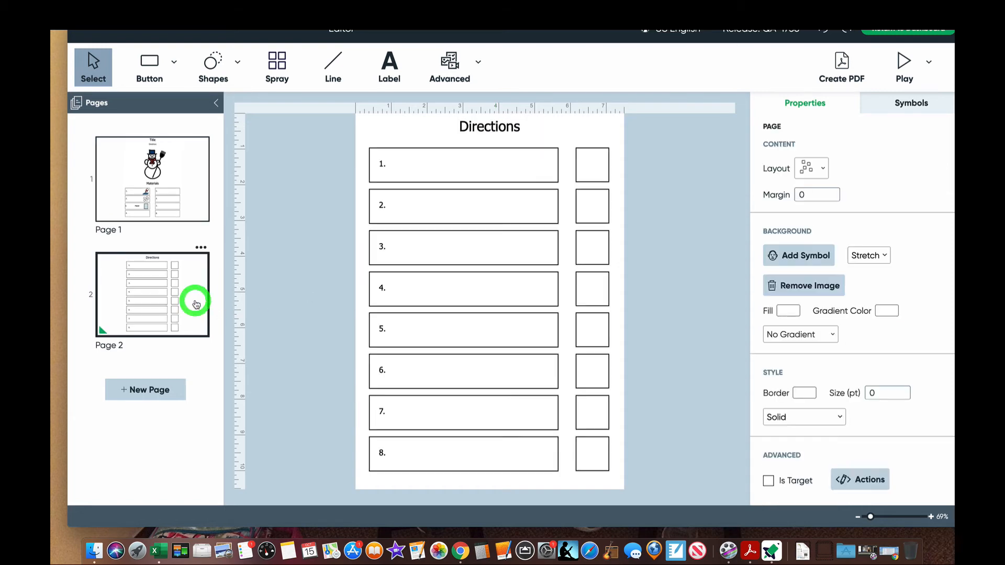
{"action": "left_click", "coordinate": [439, 164]}
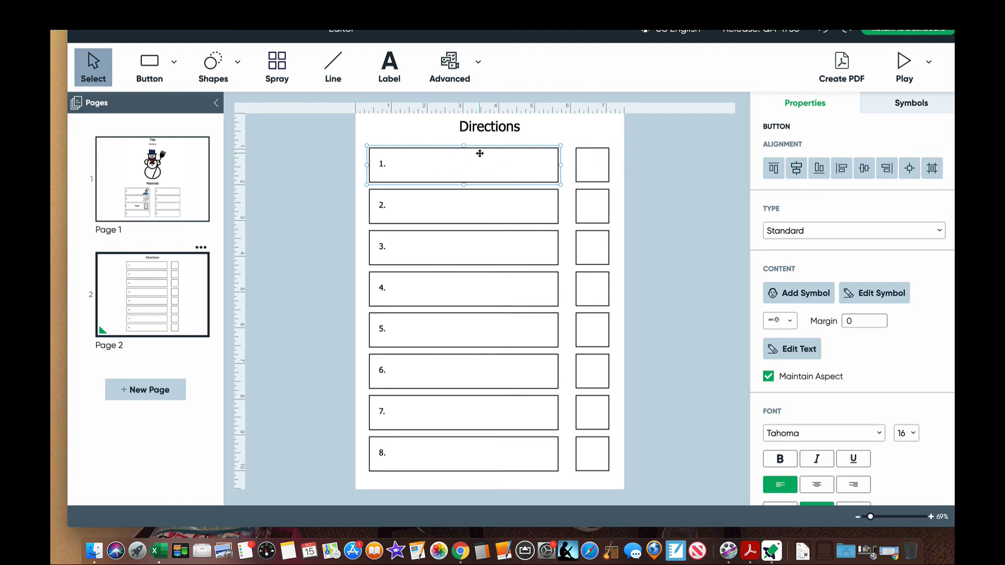
{"action": "left_click", "coordinate": [162, 173]}
{"action": "left_click", "coordinate": [164, 293]}
{"action": "left_click", "coordinate": [409, 165]}
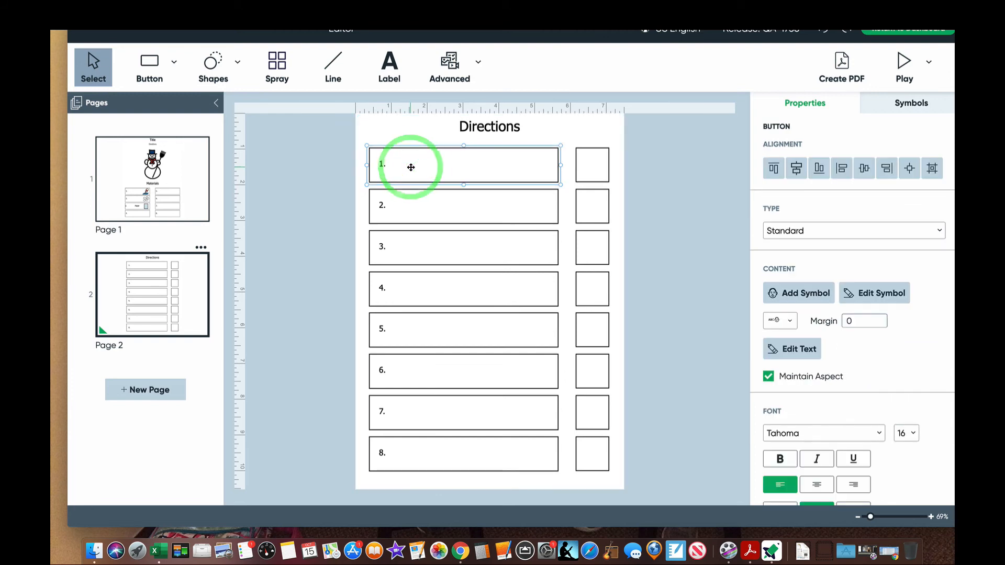
{"action": "double_click", "coordinate": [411, 167]}
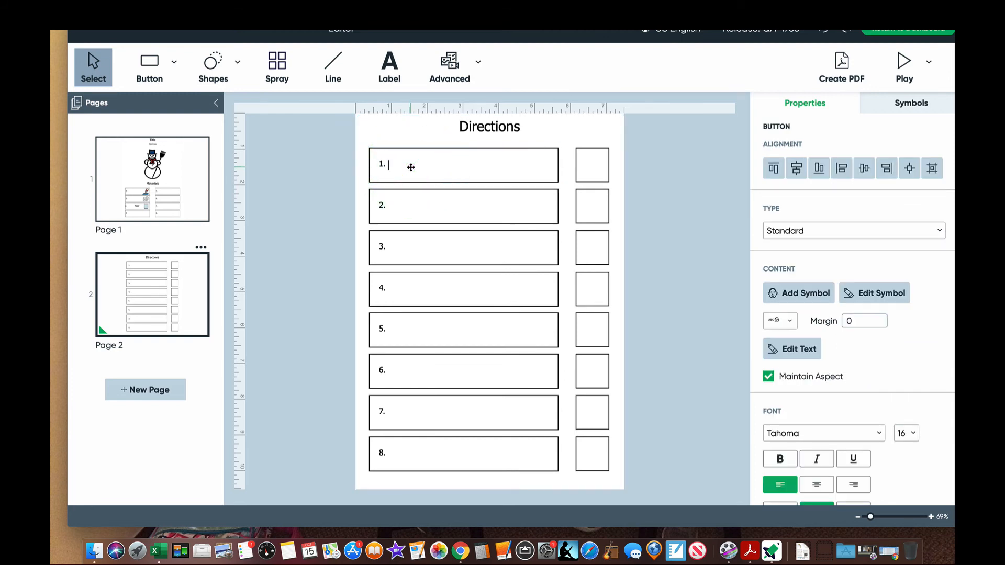
{"action": "type", "text": "Go Get Paper"}
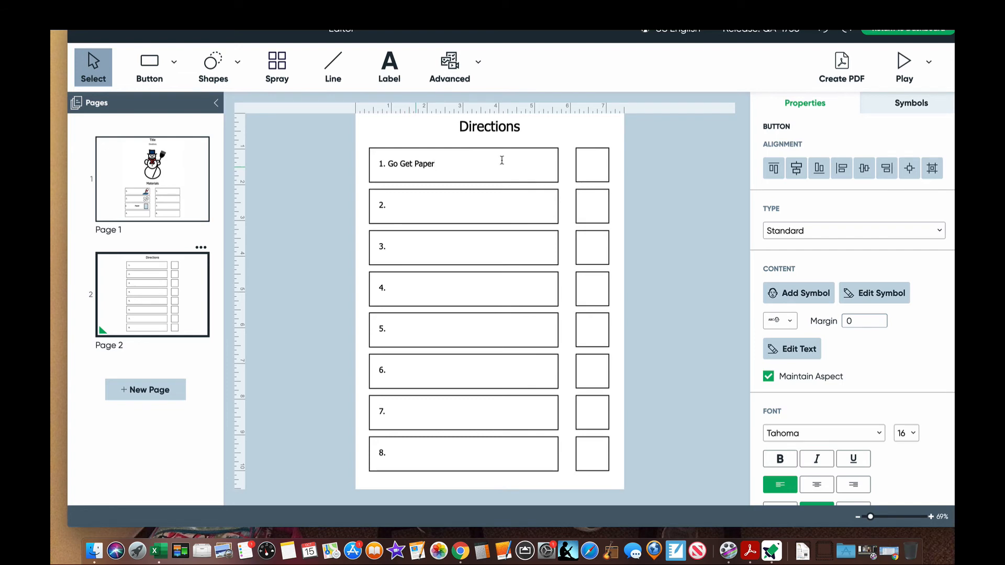
Search the symbols for Paper and add the first paper symbol to the small box beside direction 1
{"action": "double_click", "coordinate": [594, 163]}
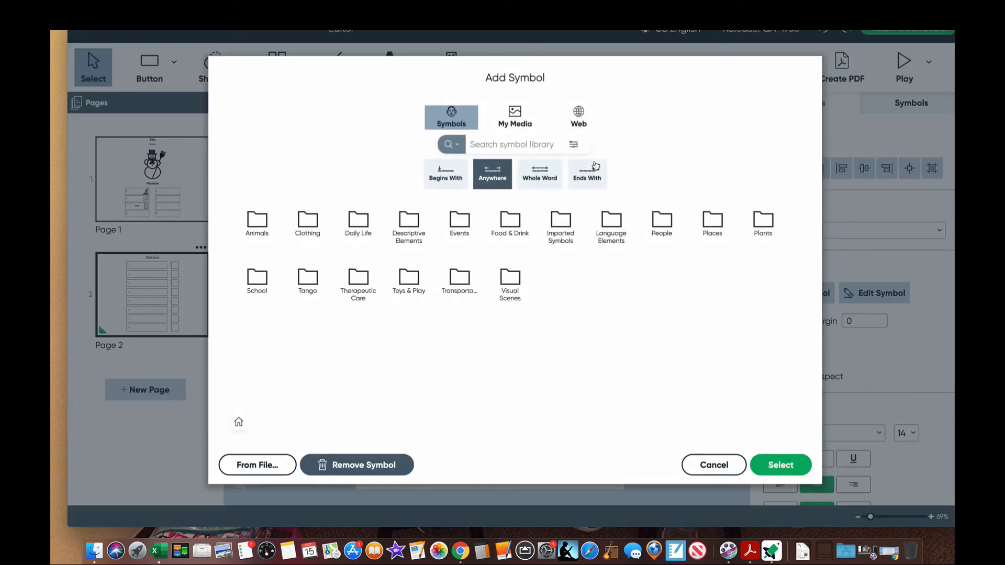
{"action": "left_click", "coordinate": [523, 139]}
{"action": "type", "text": "Paper"}
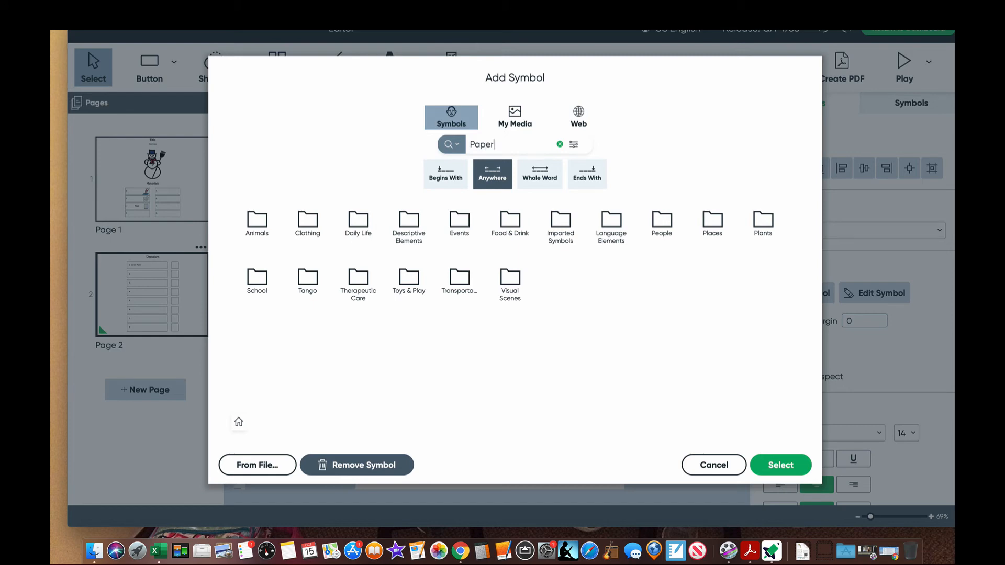
{"action": "key", "text": "Return"}
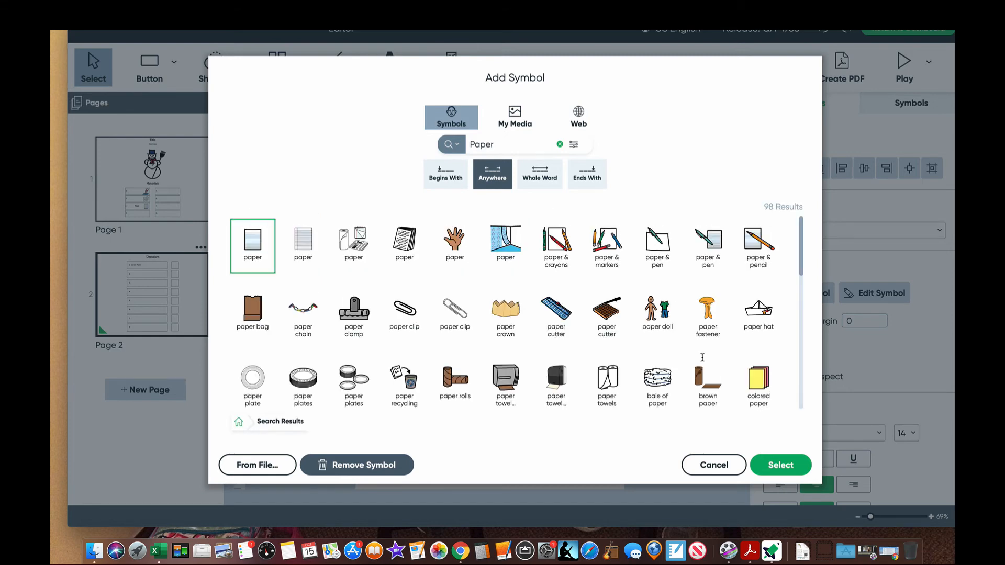
{"action": "left_click", "coordinate": [794, 470]}
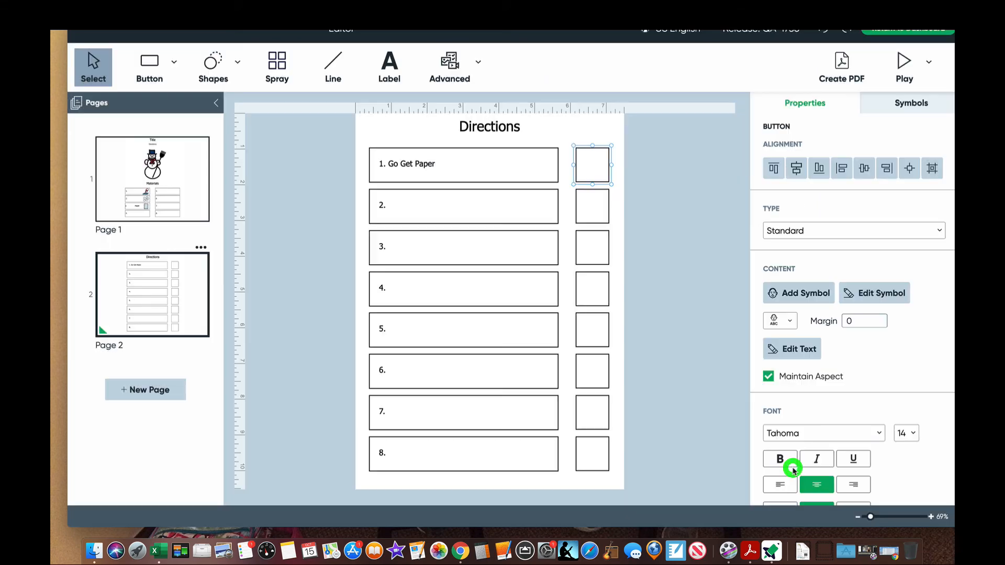
Check both pages of the craft activity and return to the dashboard without saving it
{"action": "left_click", "coordinate": [191, 194]}
{"action": "left_click", "coordinate": [177, 276]}
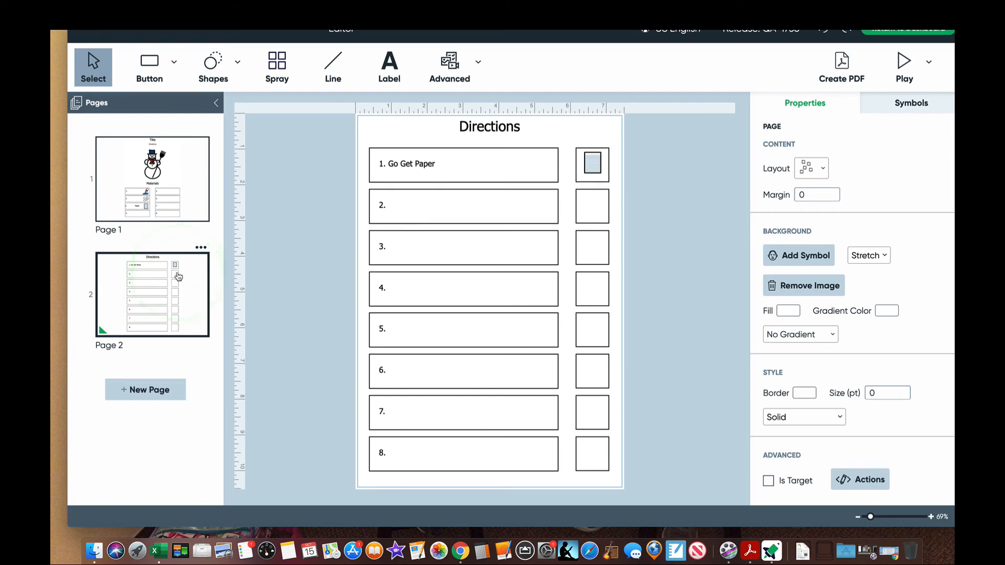
{"action": "left_click", "coordinate": [164, 183]}
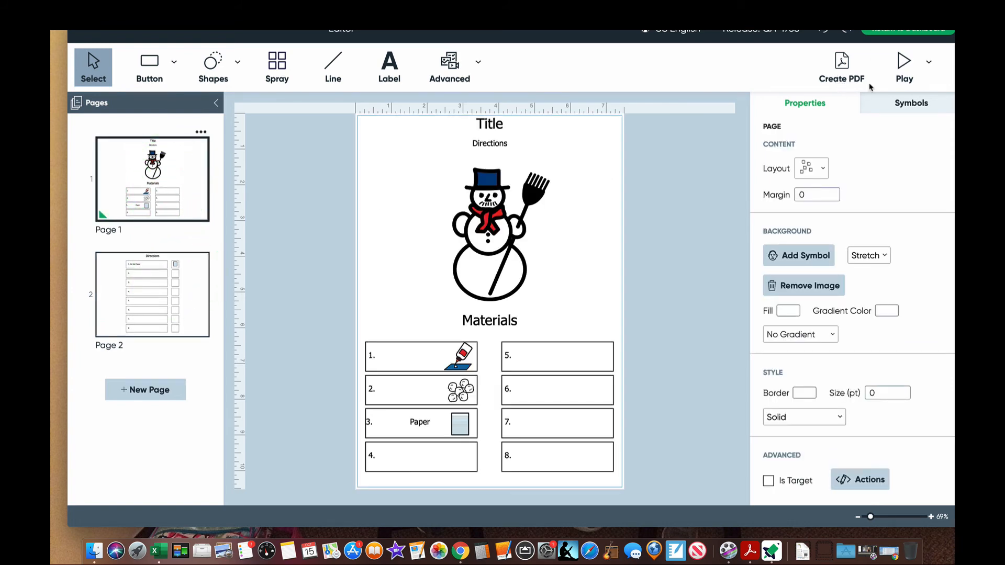
{"action": "left_click", "coordinate": [907, 30]}
{"action": "left_click", "coordinate": [530, 304]}
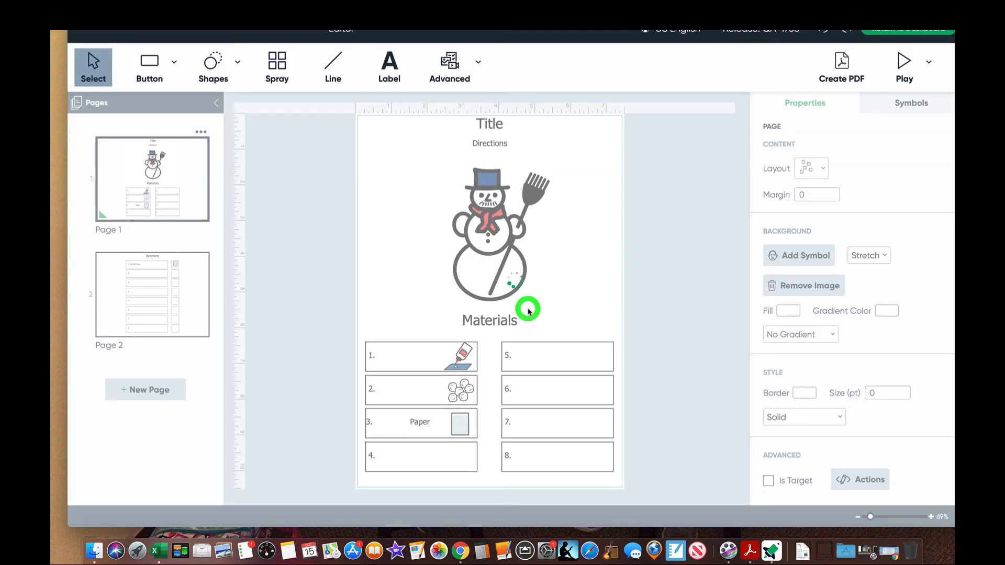
Create a new printable activity from the Vocabulary template in Level C of Activities to Go
{"action": "left_click", "coordinate": [134, 206]}
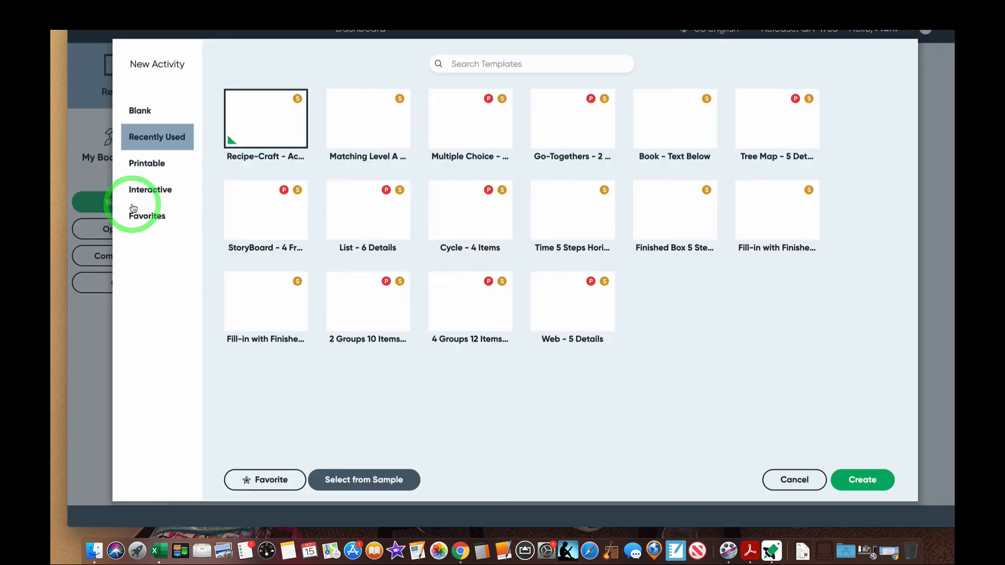
{"action": "left_click", "coordinate": [156, 161]}
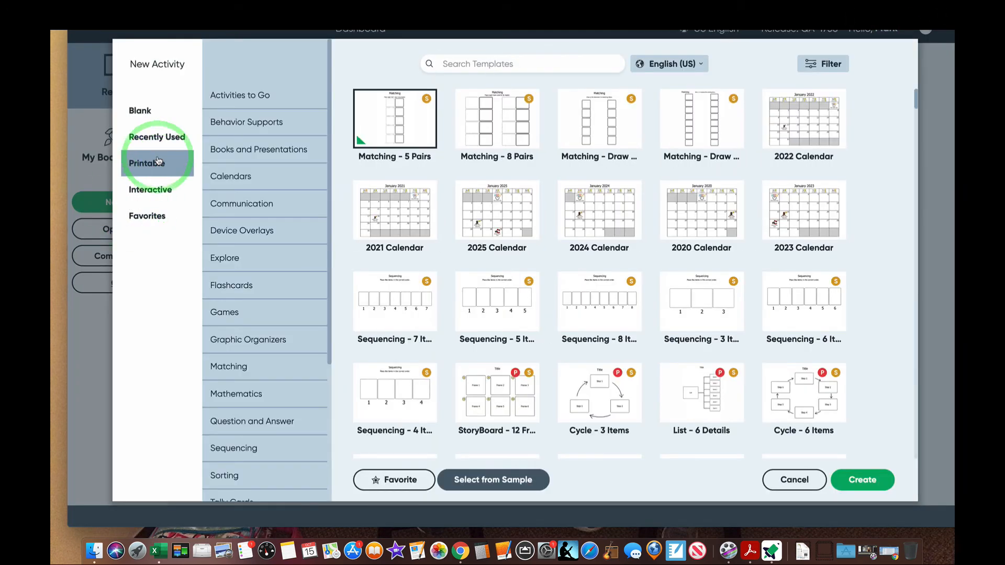
{"action": "left_click", "coordinate": [234, 103]}
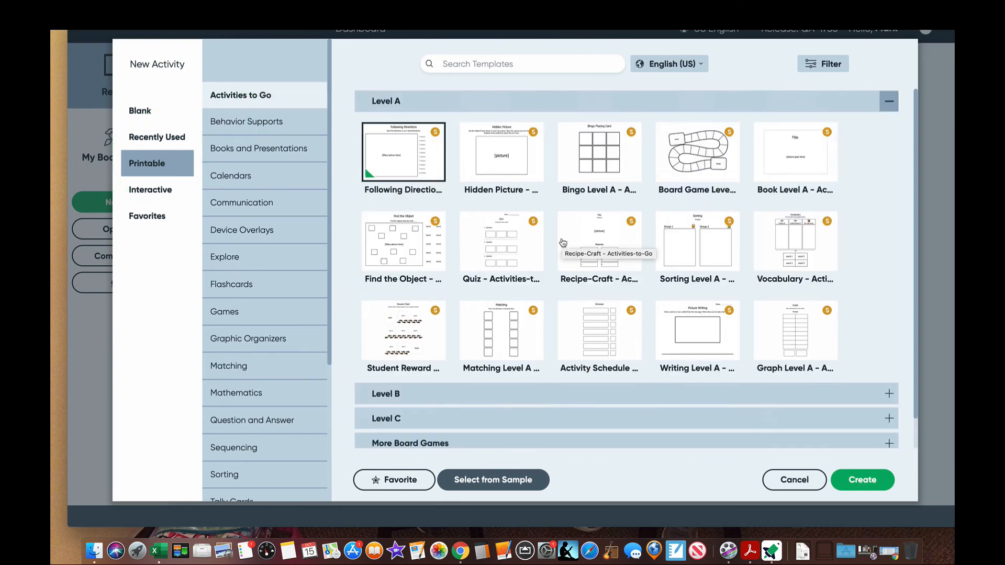
{"action": "scroll", "coordinate": [562, 242], "scroll_direction": "down", "scroll_amount": 1}
{"action": "left_click", "coordinate": [494, 360]}
{"action": "left_click", "coordinate": [493, 386]}
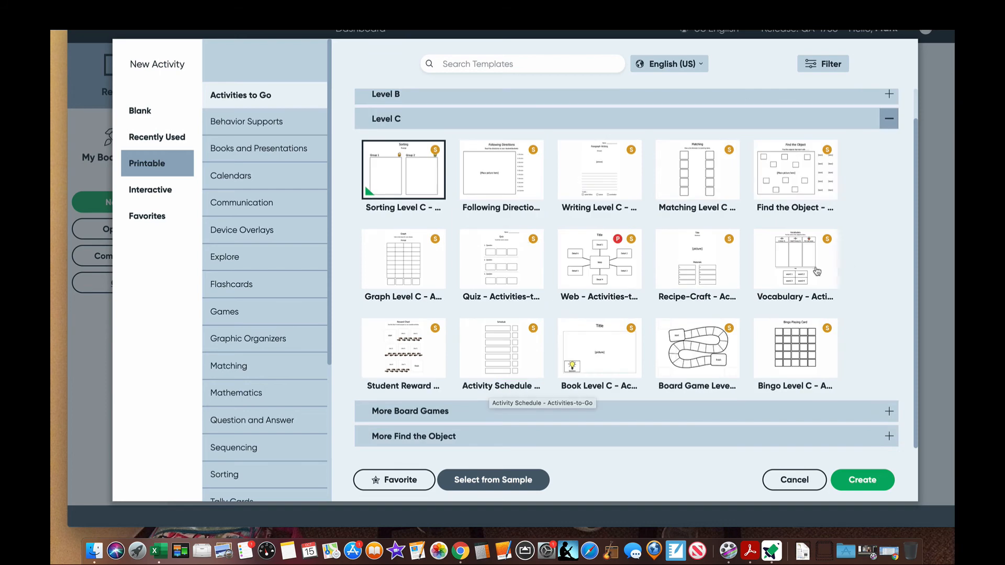
{"action": "left_click", "coordinate": [817, 271]}
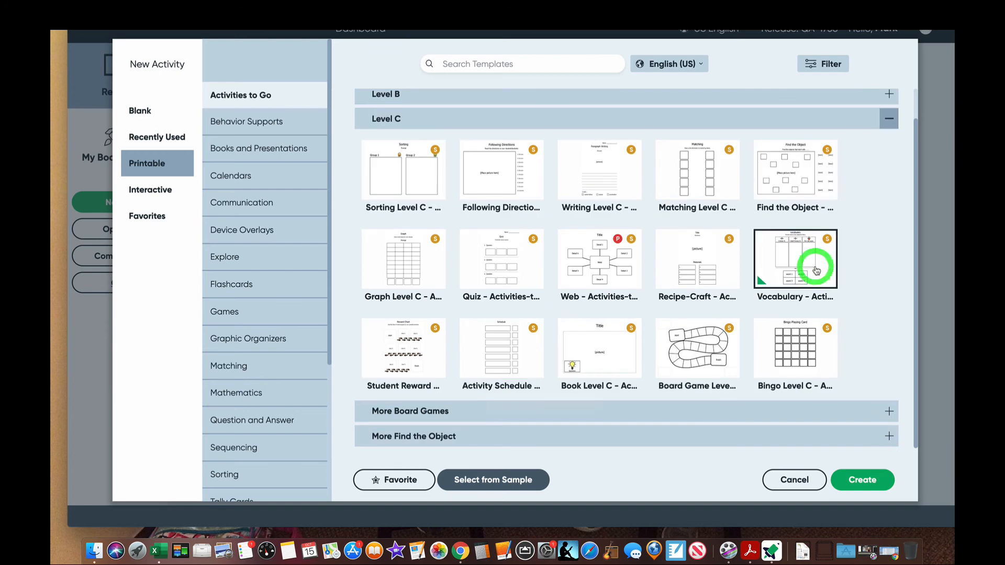
{"action": "left_click", "coordinate": [879, 482]}
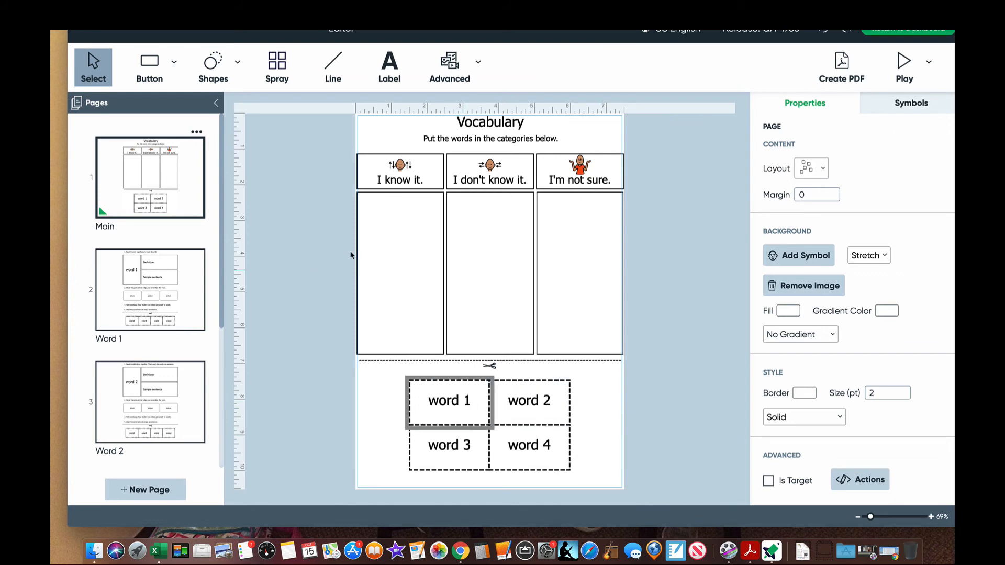
Review the Main, Word 1 and Word 2 pages of the vocabulary activity and return to the dashboard without saving
{"action": "left_click", "coordinate": [133, 281]}
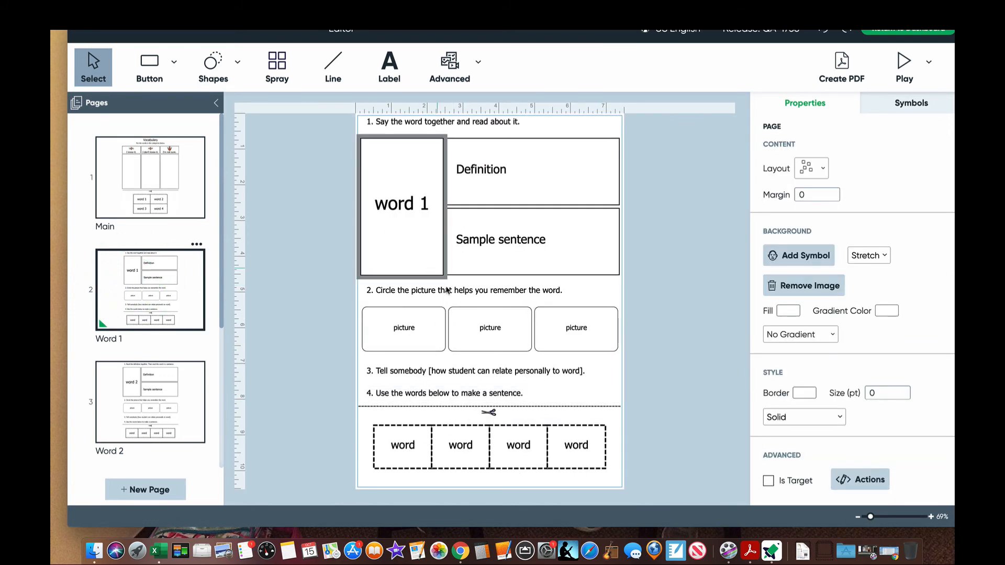
{"action": "left_click", "coordinate": [132, 194]}
{"action": "left_click", "coordinate": [140, 259]}
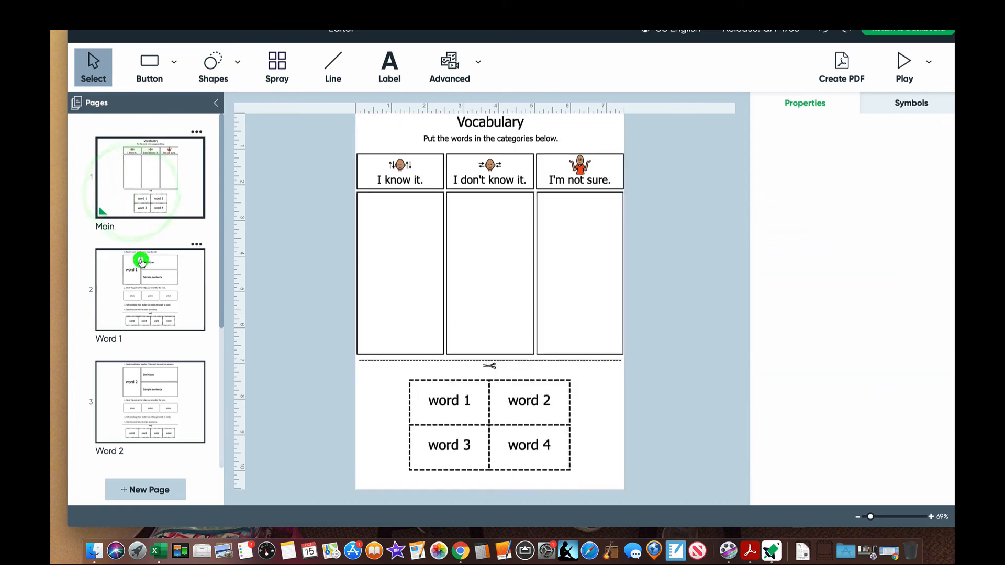
{"action": "left_click", "coordinate": [166, 386]}
{"action": "left_click", "coordinate": [153, 202]}
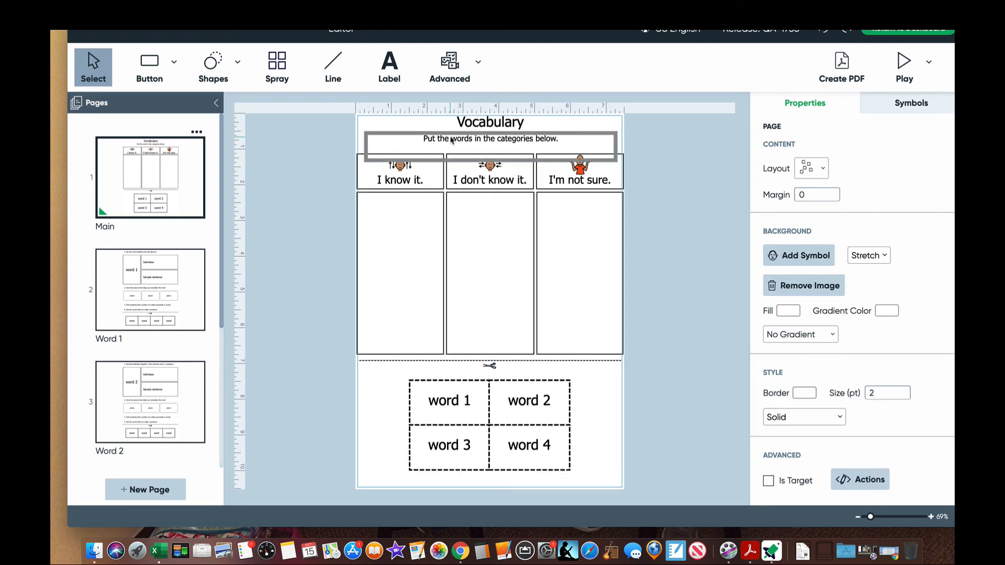
{"action": "left_click", "coordinate": [166, 163]}
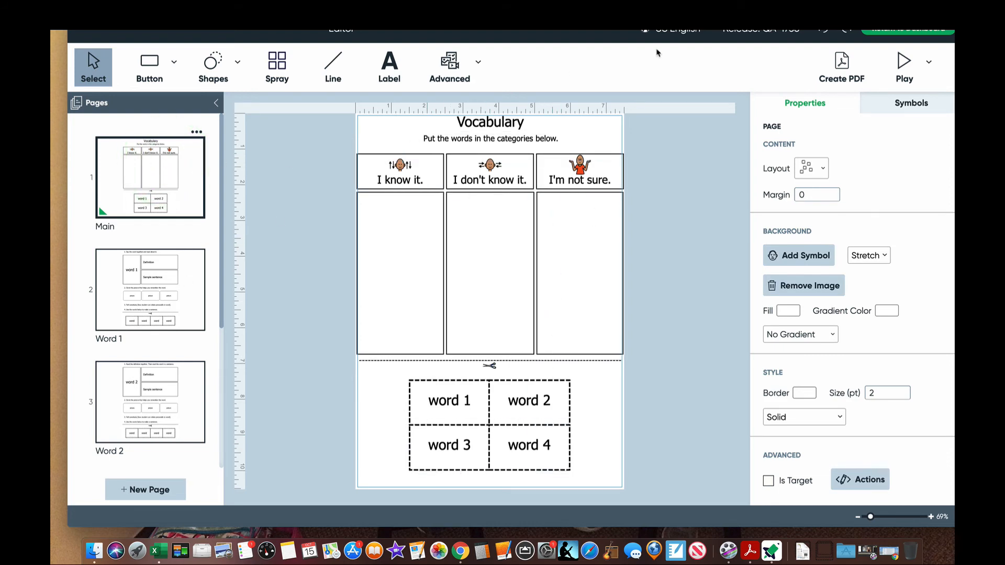
{"action": "left_click", "coordinate": [904, 28]}
{"action": "left_click", "coordinate": [544, 298]}
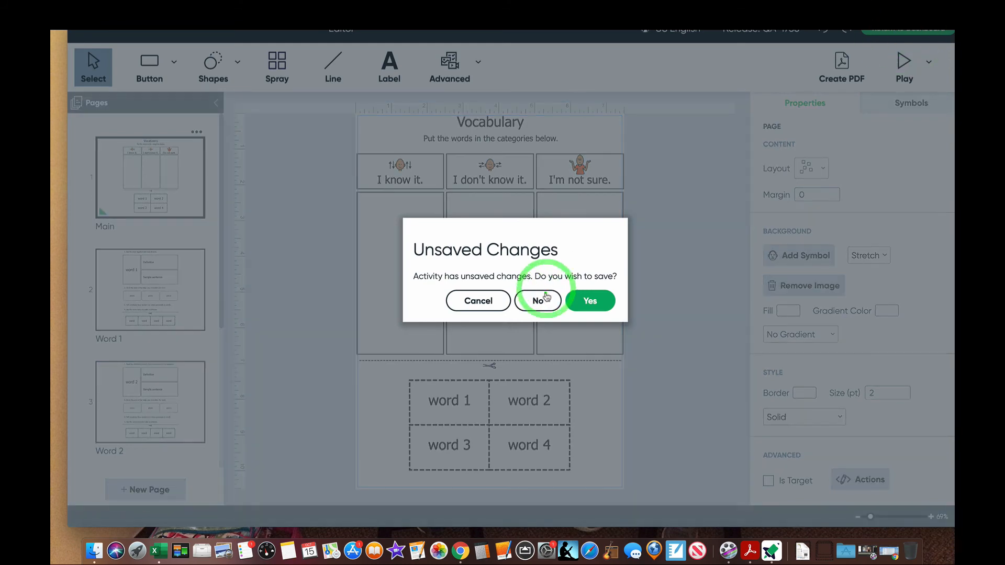
Browse the More Board Games templates in the printable Activities to Go and leave without creating an activity
{"action": "left_click", "coordinate": [151, 205]}
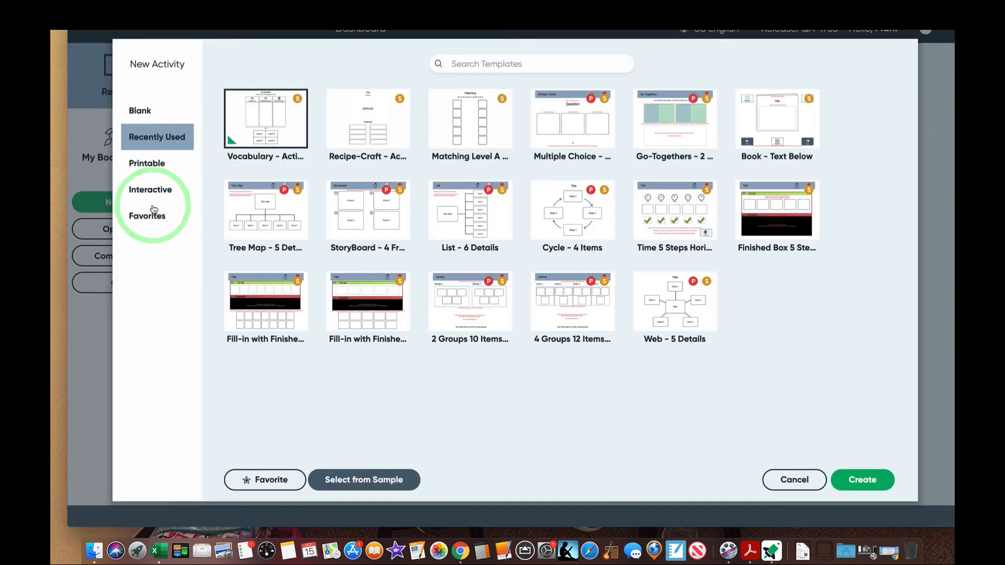
{"action": "left_click", "coordinate": [153, 163]}
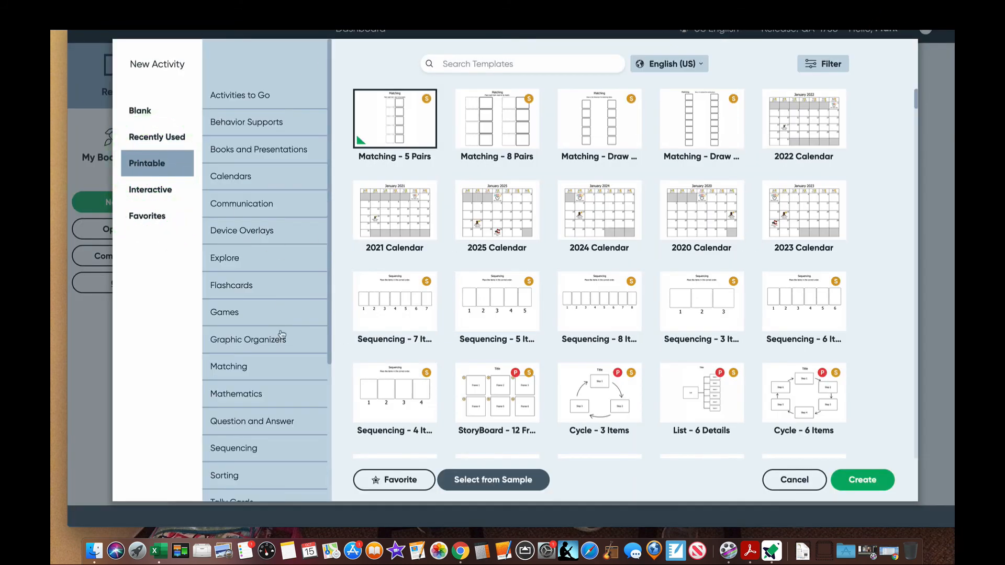
{"action": "left_click", "coordinate": [267, 96]}
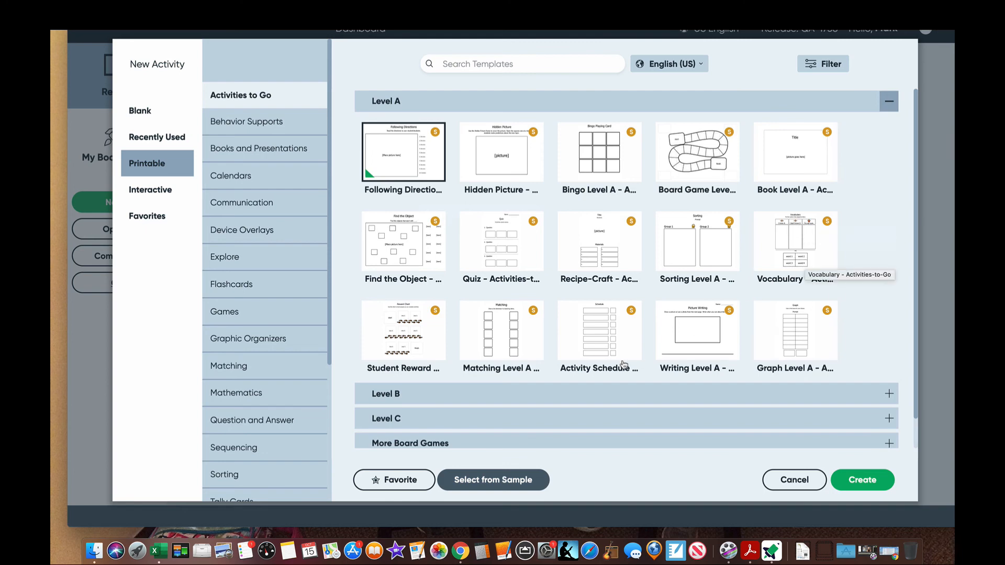
{"action": "scroll", "coordinate": [633, 361], "scroll_direction": "down", "scroll_amount": 1}
{"action": "left_click", "coordinate": [477, 411]}
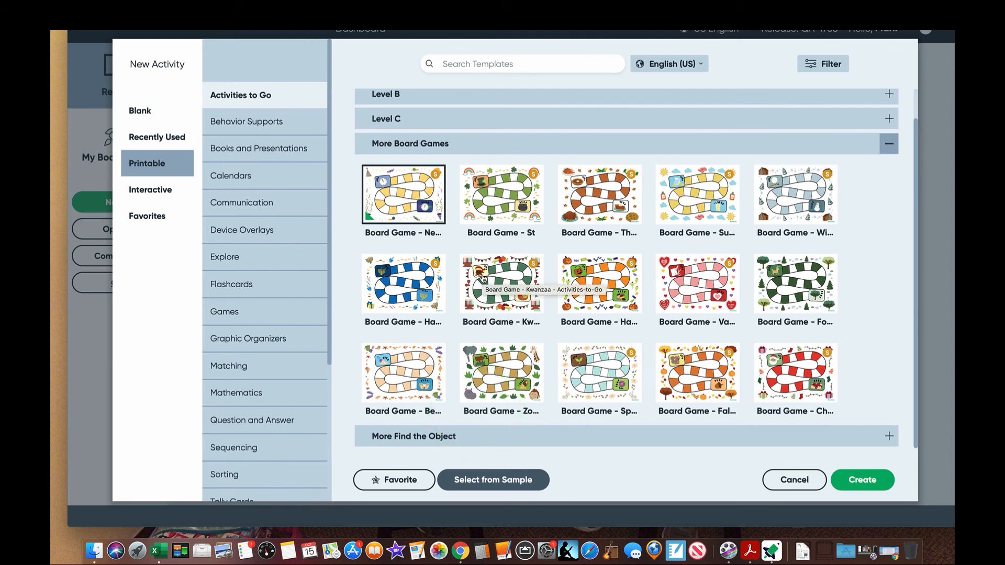
{"action": "scroll", "coordinate": [482, 279], "scroll_direction": "up", "scroll_amount": 1}
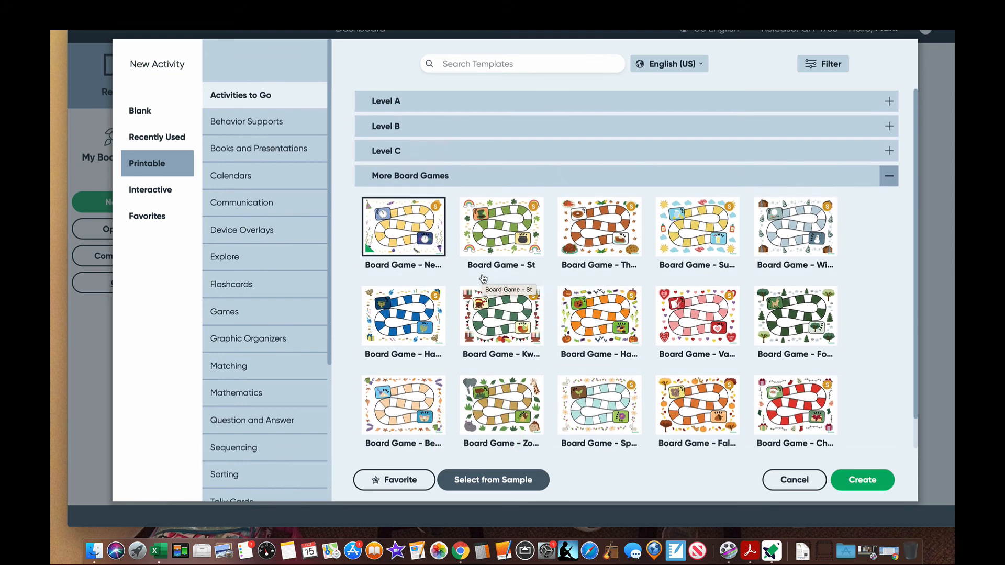
{"action": "scroll", "coordinate": [482, 279], "scroll_direction": "down", "scroll_amount": 1}
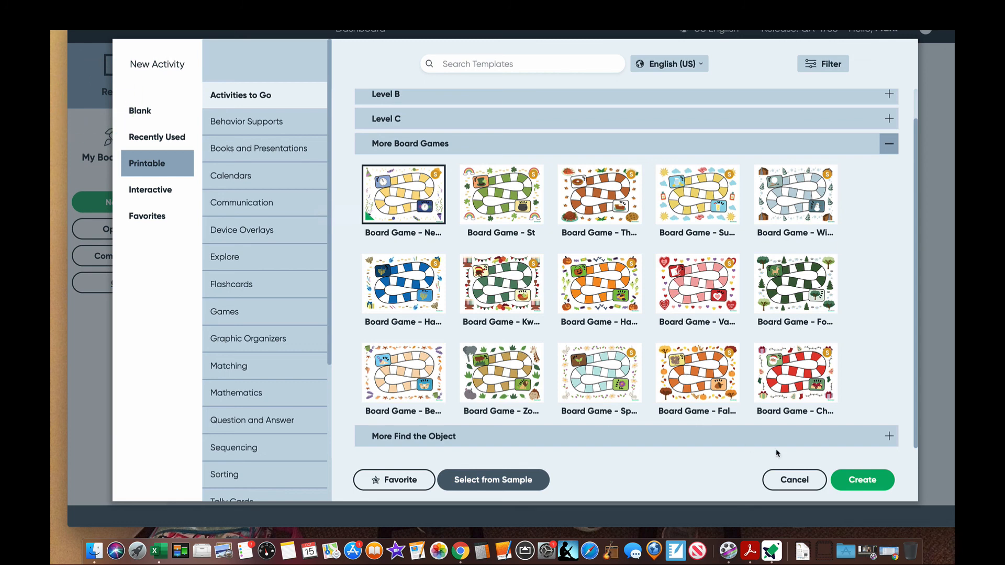
{"action": "left_click", "coordinate": [783, 477]}
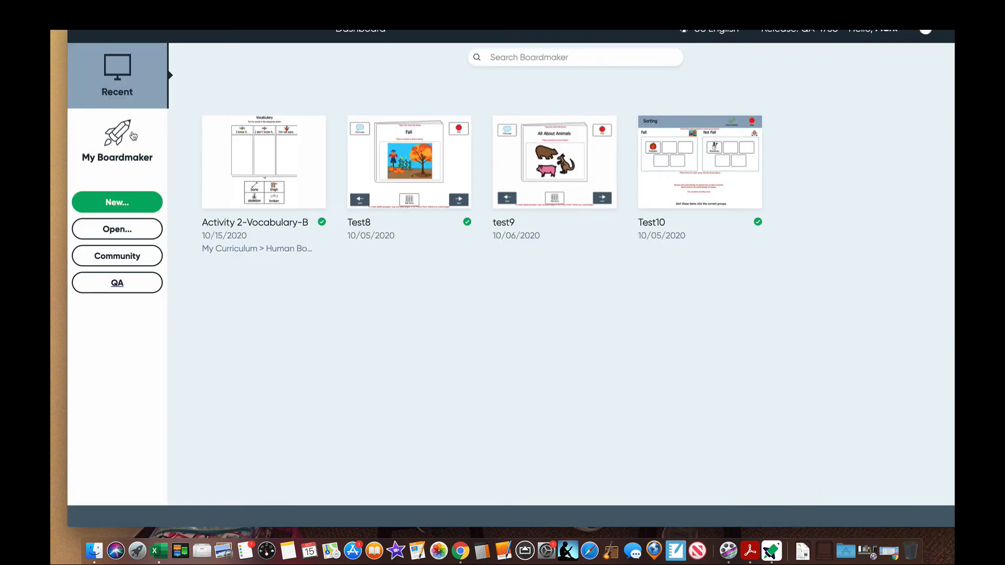
View the Activities-to-Go and Core First Learning options for adding a curriculum to My Curriculum and leave without adding one
{"action": "left_click", "coordinate": [130, 136]}
{"action": "left_click", "coordinate": [345, 167]}
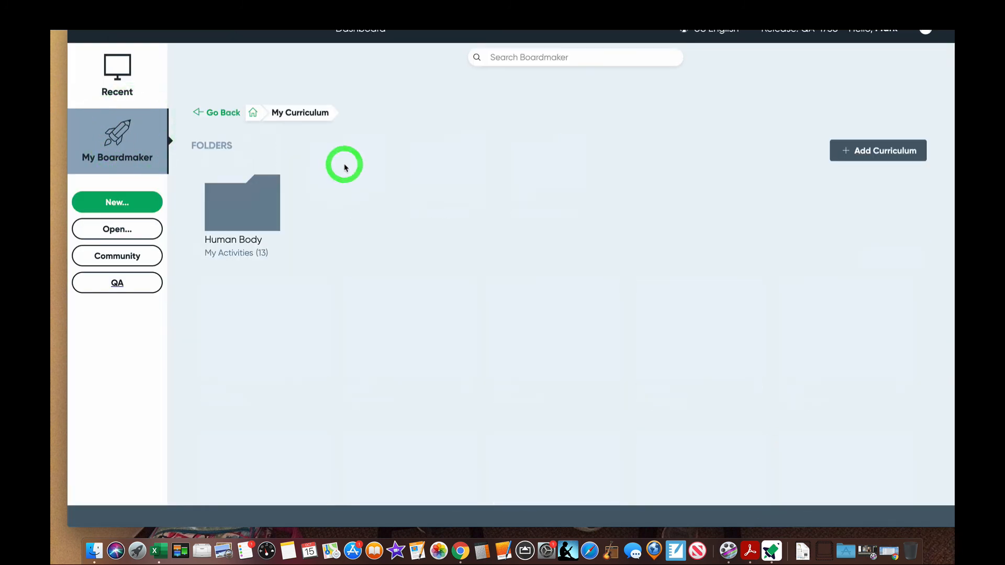
{"action": "left_click", "coordinate": [896, 148]}
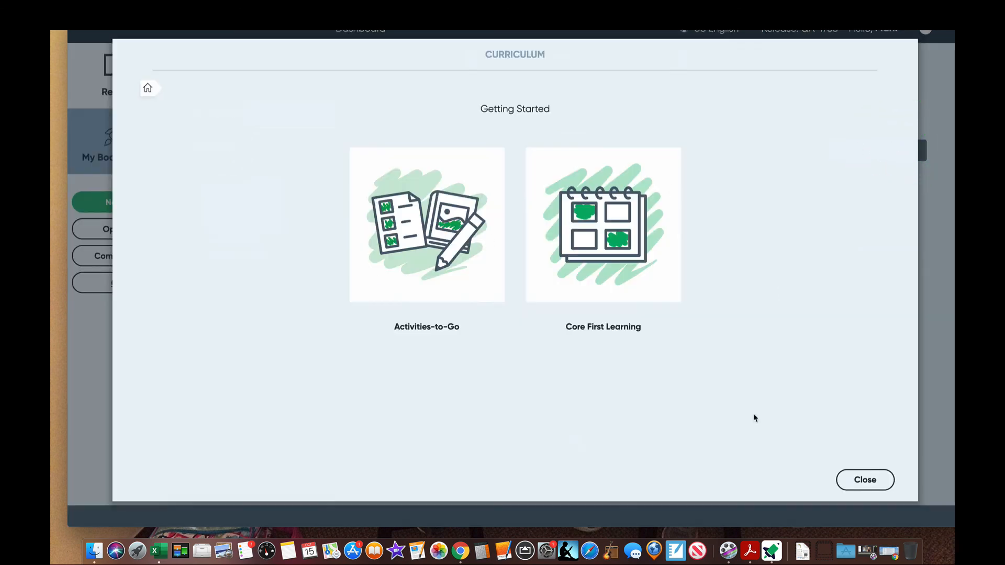
{"action": "left_click", "coordinate": [872, 479]}
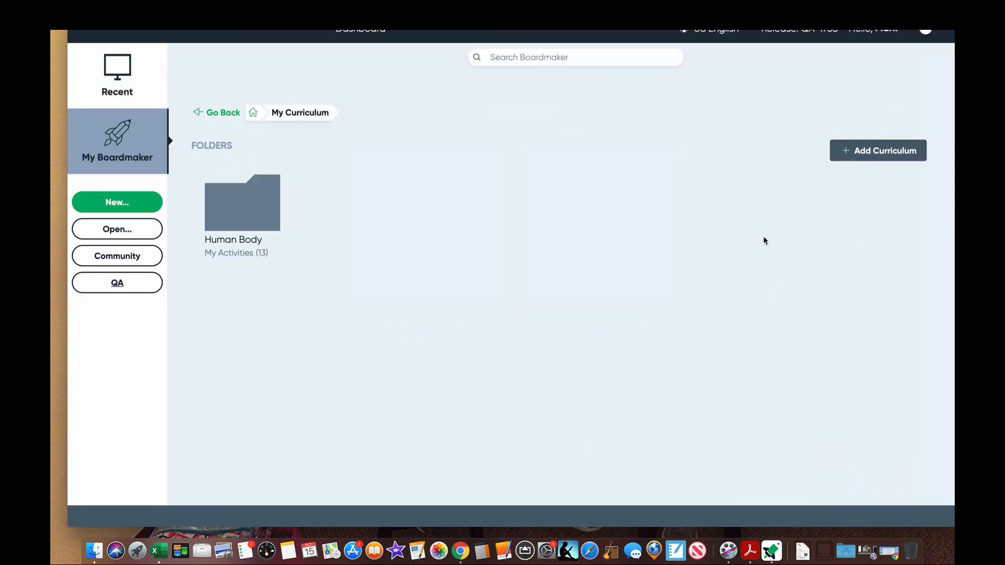
Review the activities in the Level B folder of the Human Body curriculum's Bones unit
{"action": "left_click", "coordinate": [223, 112]}
{"action": "left_click", "coordinate": [370, 154]}
{"action": "left_click", "coordinate": [259, 206]}
{"action": "left_click", "coordinate": [353, 212]}
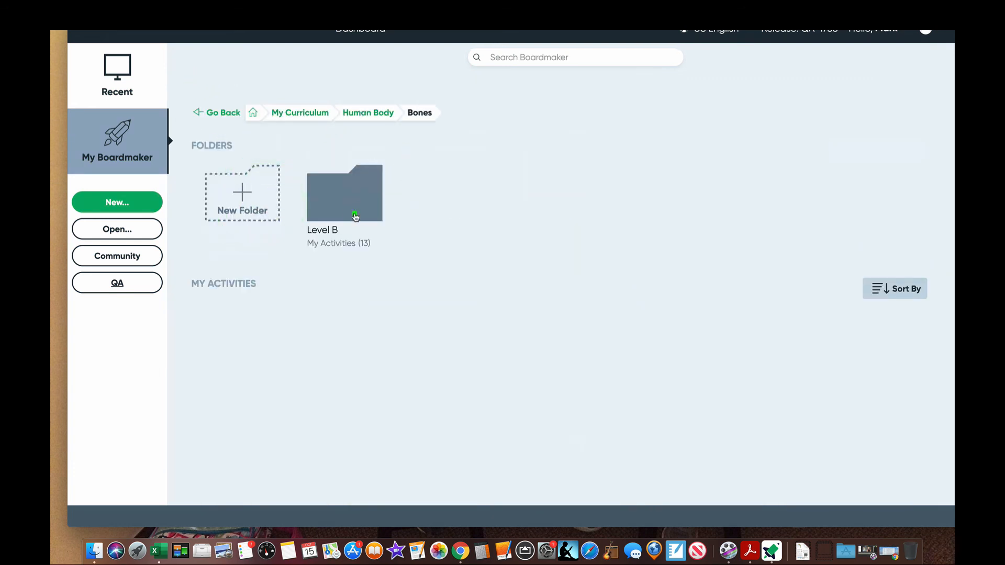
{"action": "left_click", "coordinate": [354, 213]}
{"action": "scroll", "coordinate": [515, 395], "scroll_direction": "down", "scroll_amount": 5}
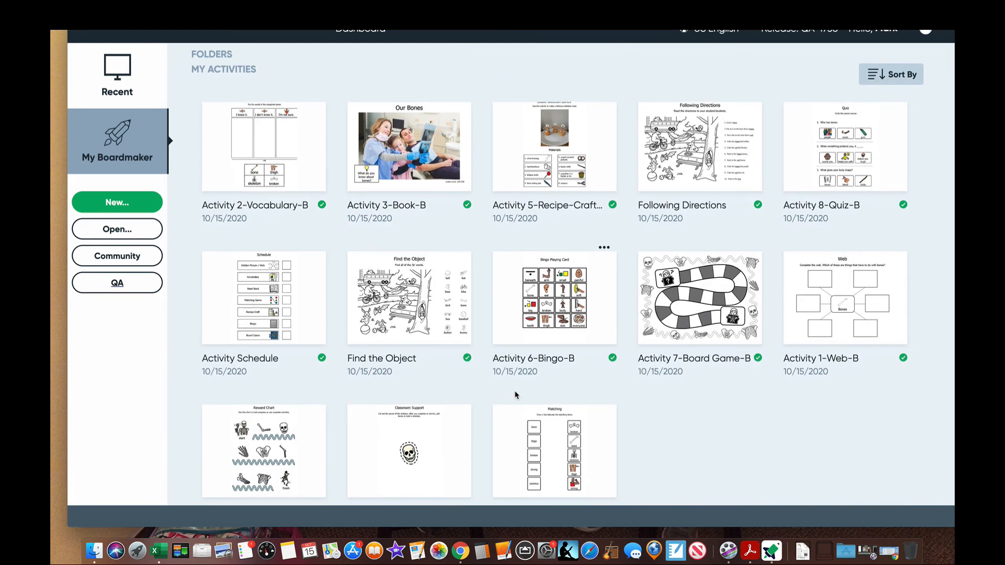
{"action": "scroll", "coordinate": [516, 395], "scroll_direction": "up", "scroll_amount": 5}
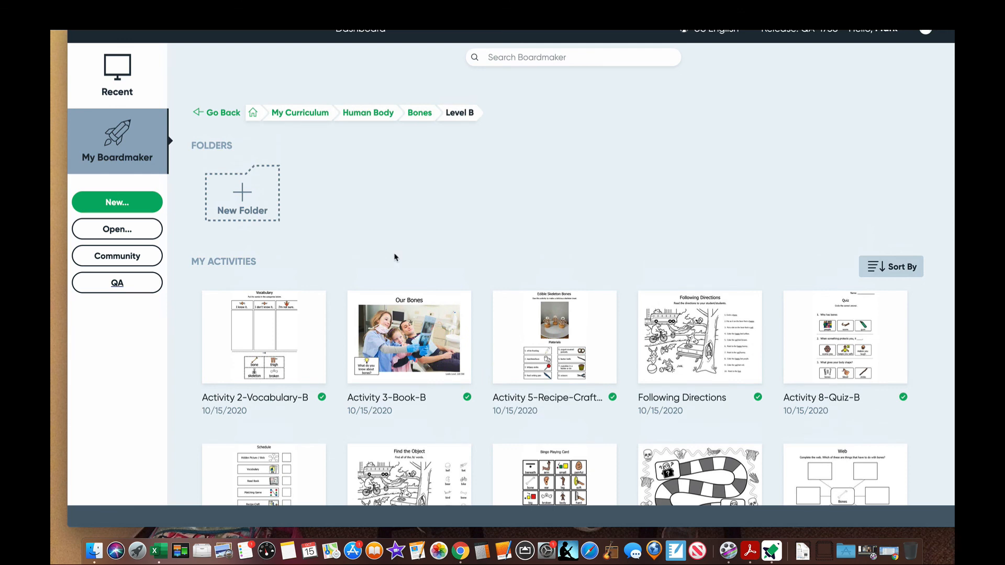
Start a new printable activity and look through the Level A templates and further categories in Activities to Go
{"action": "left_click", "coordinate": [152, 198]}
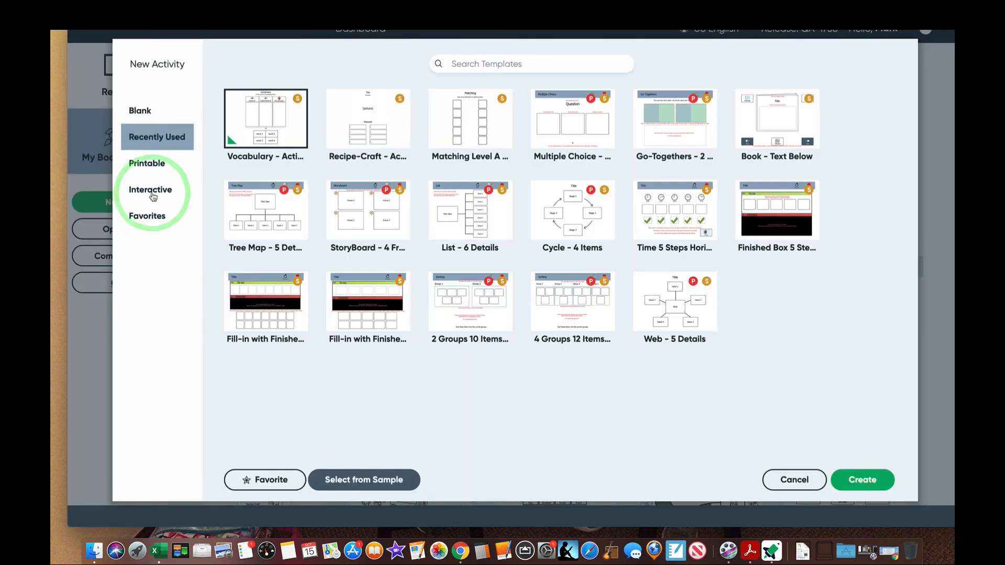
{"action": "left_click", "coordinate": [151, 168]}
{"action": "left_click", "coordinate": [250, 90]}
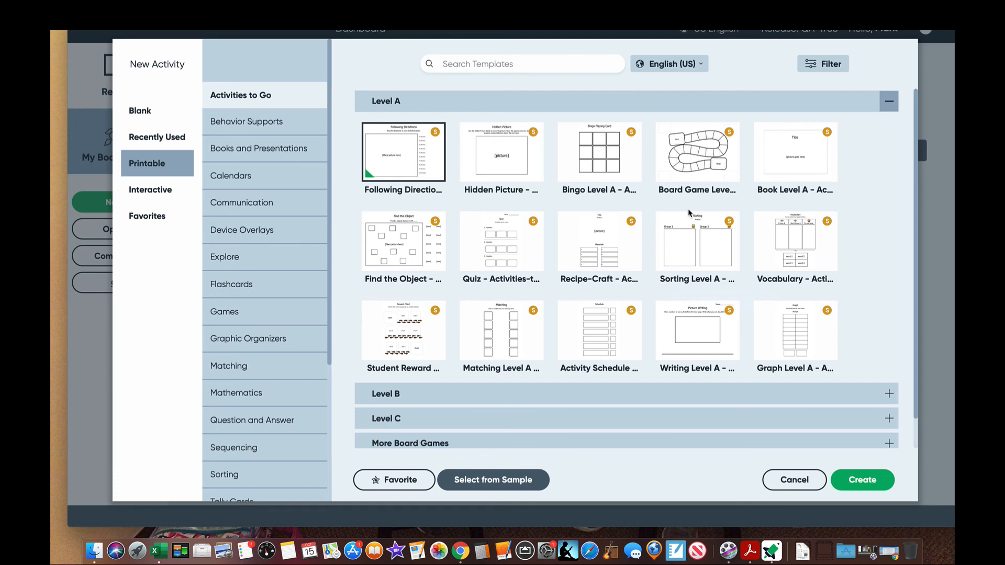
{"action": "scroll", "coordinate": [687, 208], "scroll_direction": "down", "scroll_amount": 1}
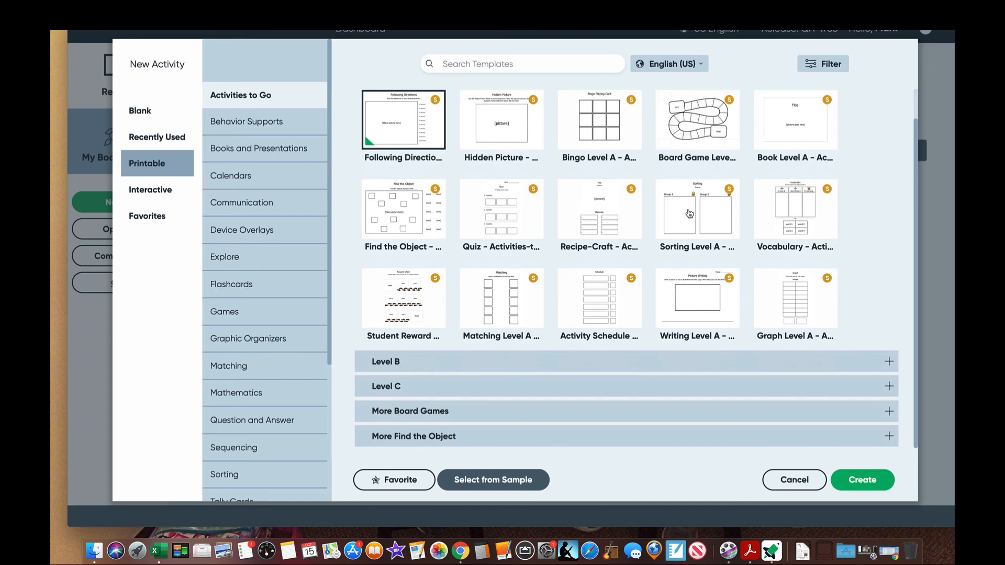